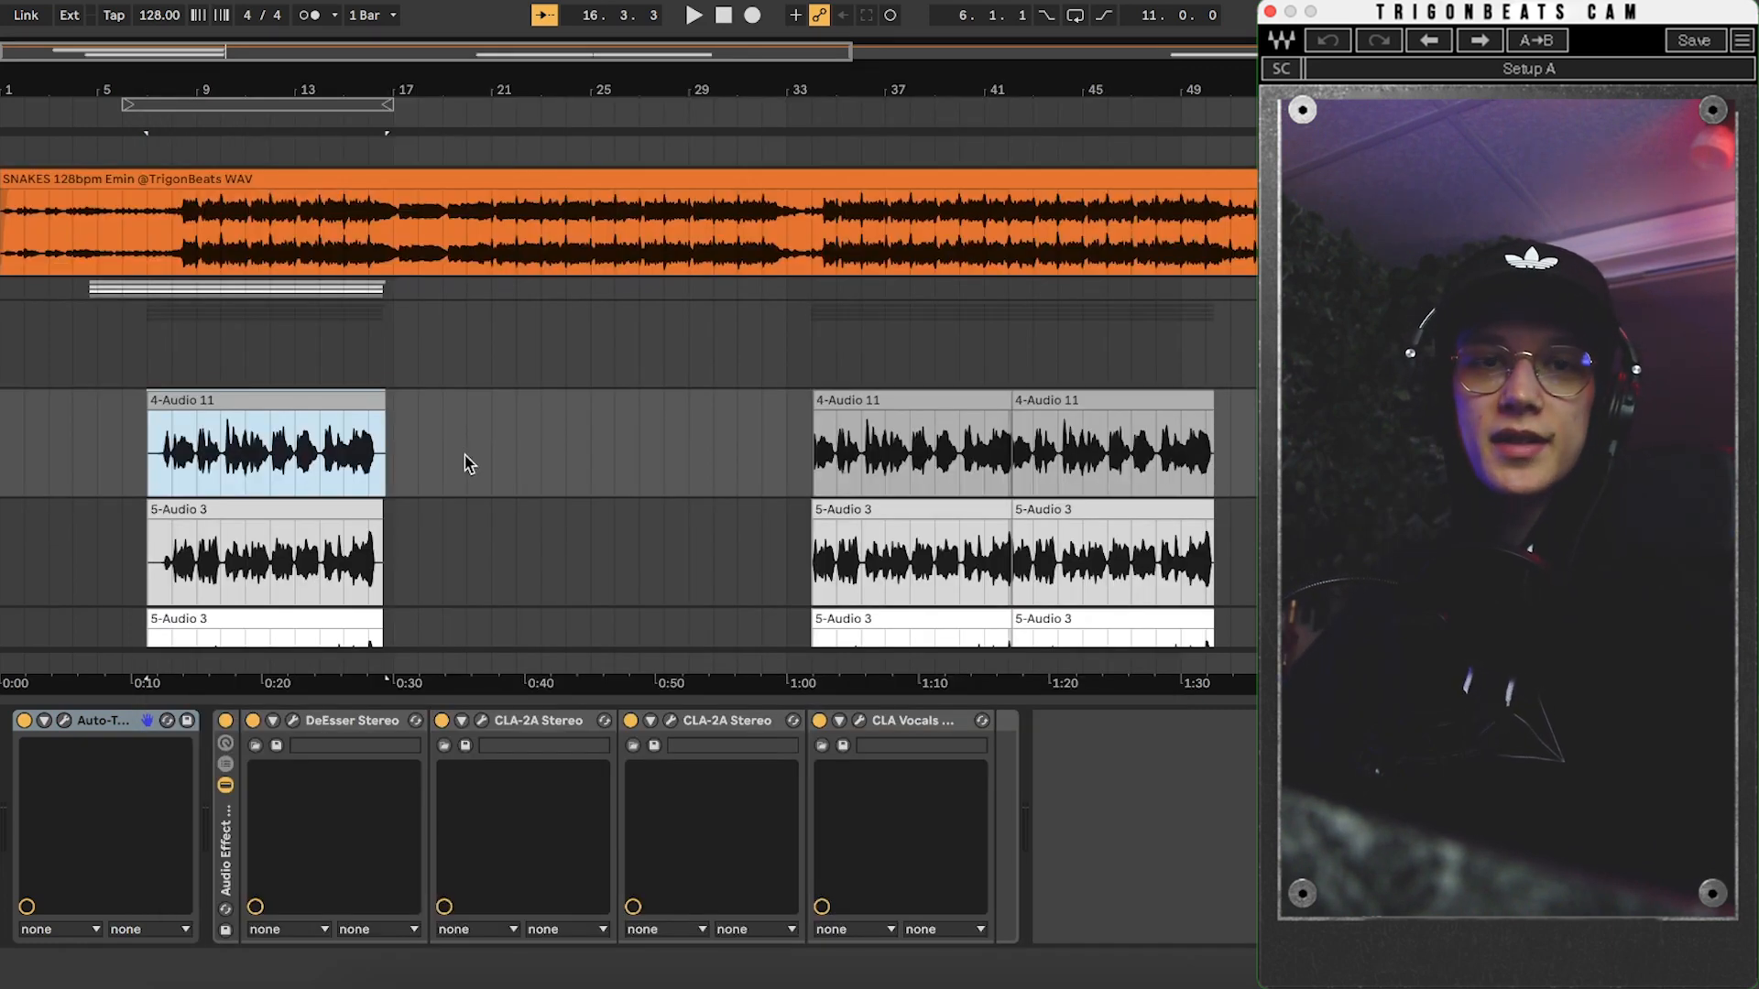
Play the first vocal section, which starts at bar 7.
scroll(281, 513, down, 1)
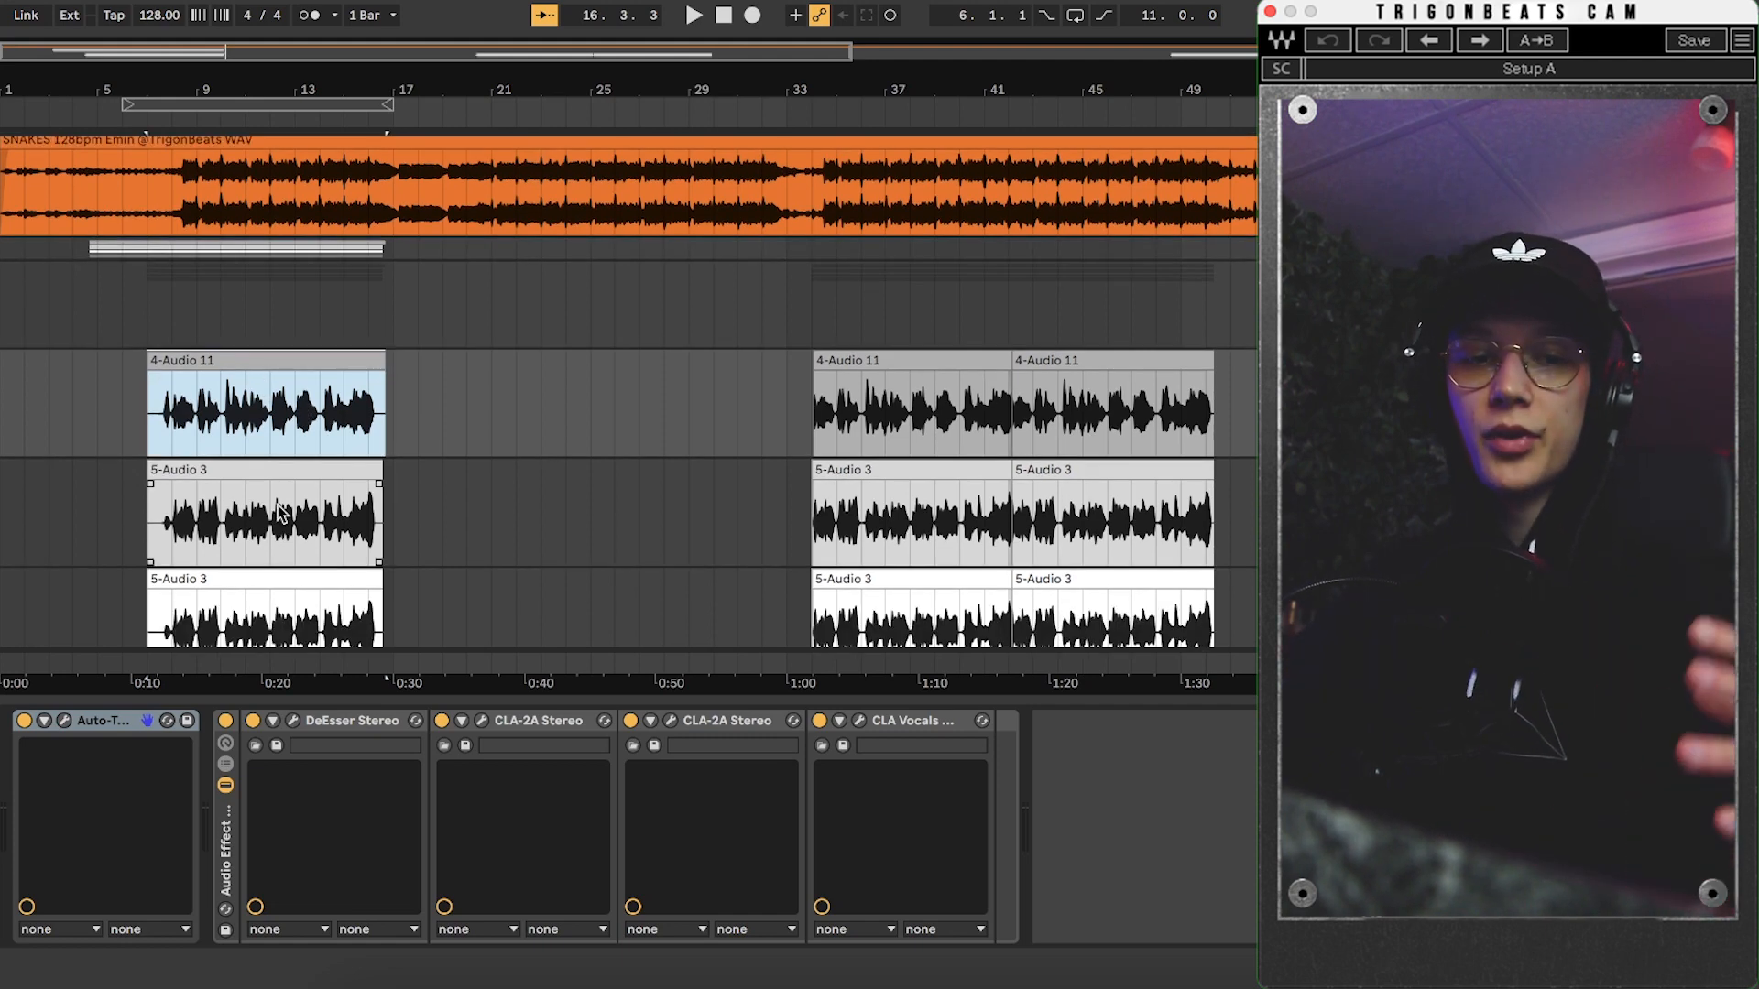
key(space)
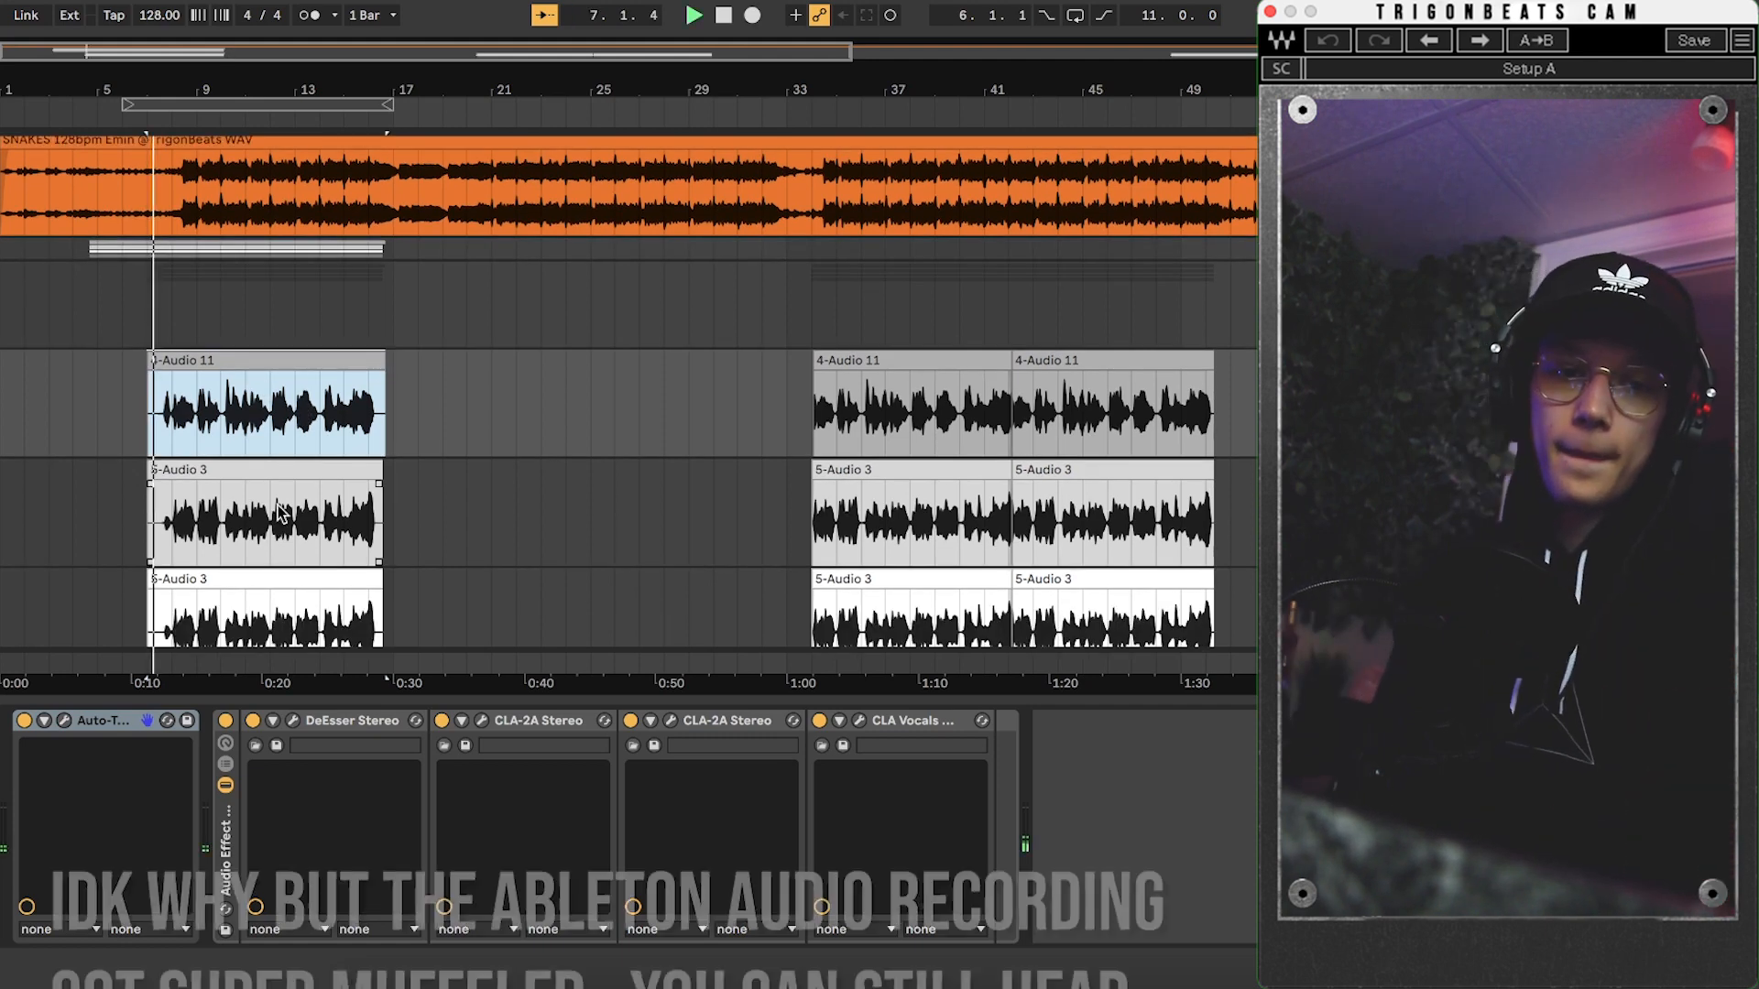
scroll(281, 513, down, 4)
scroll(282, 513, down, 1)
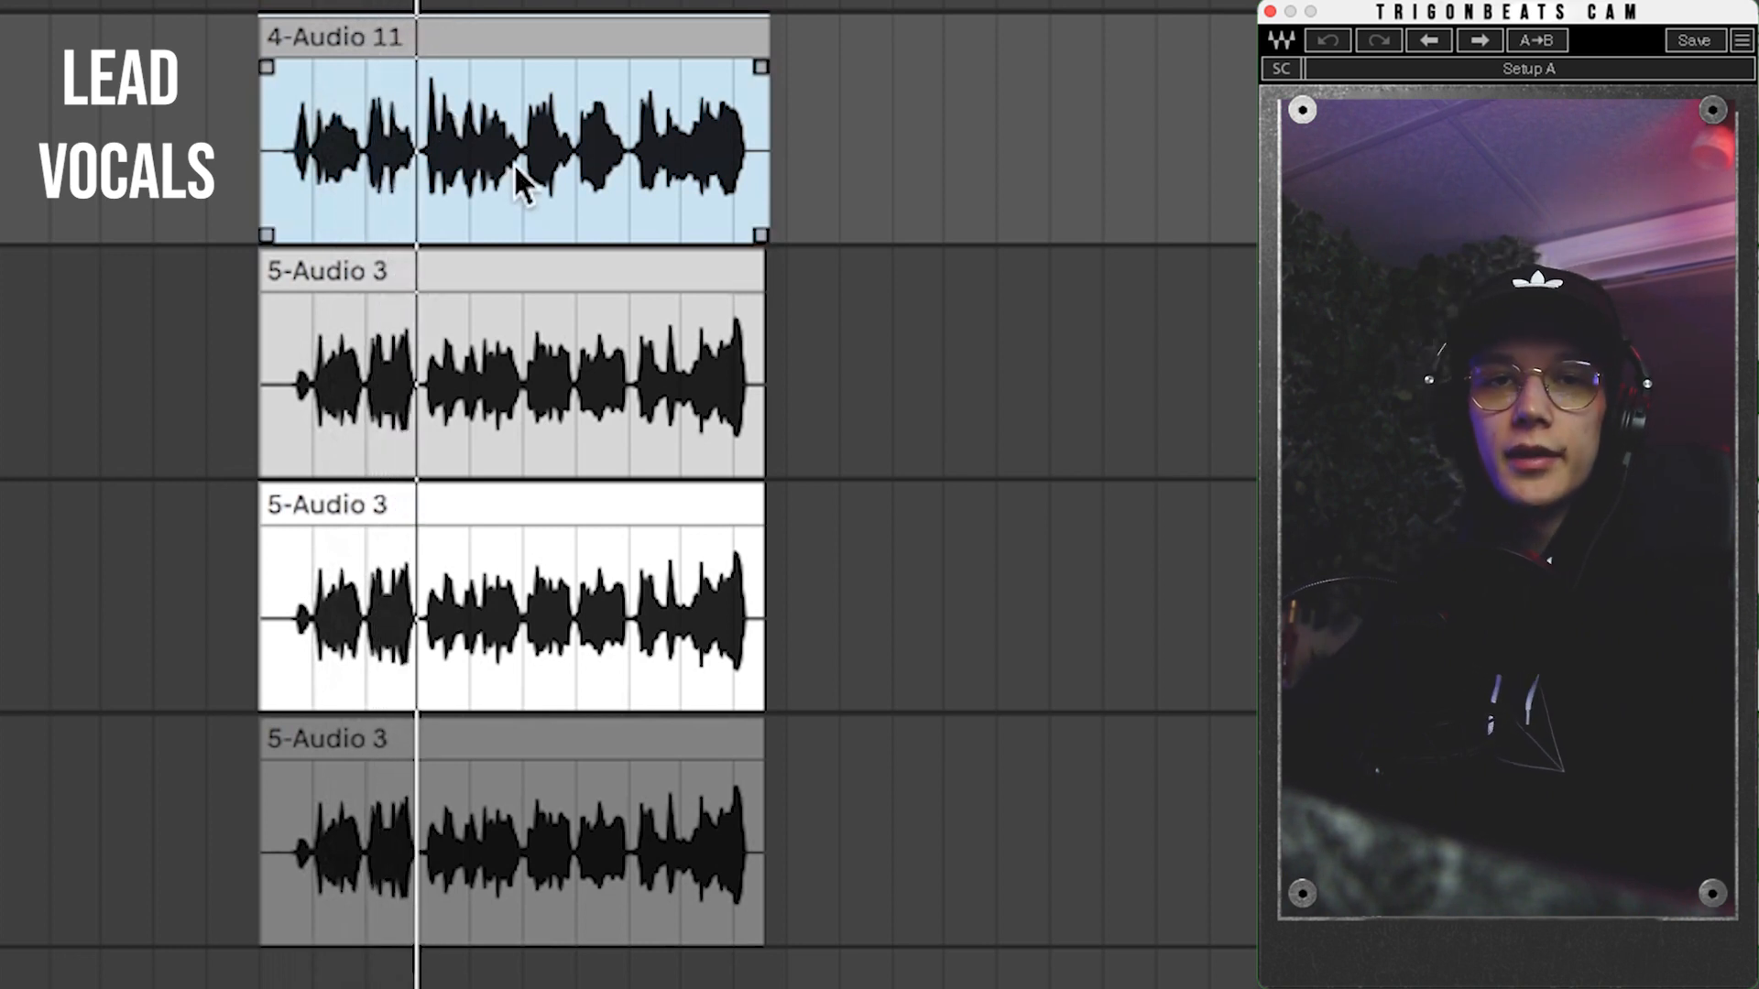
Audition the lead vocal clip and the harmony clip directly beneath it in the first vocal section.
click(589, 275)
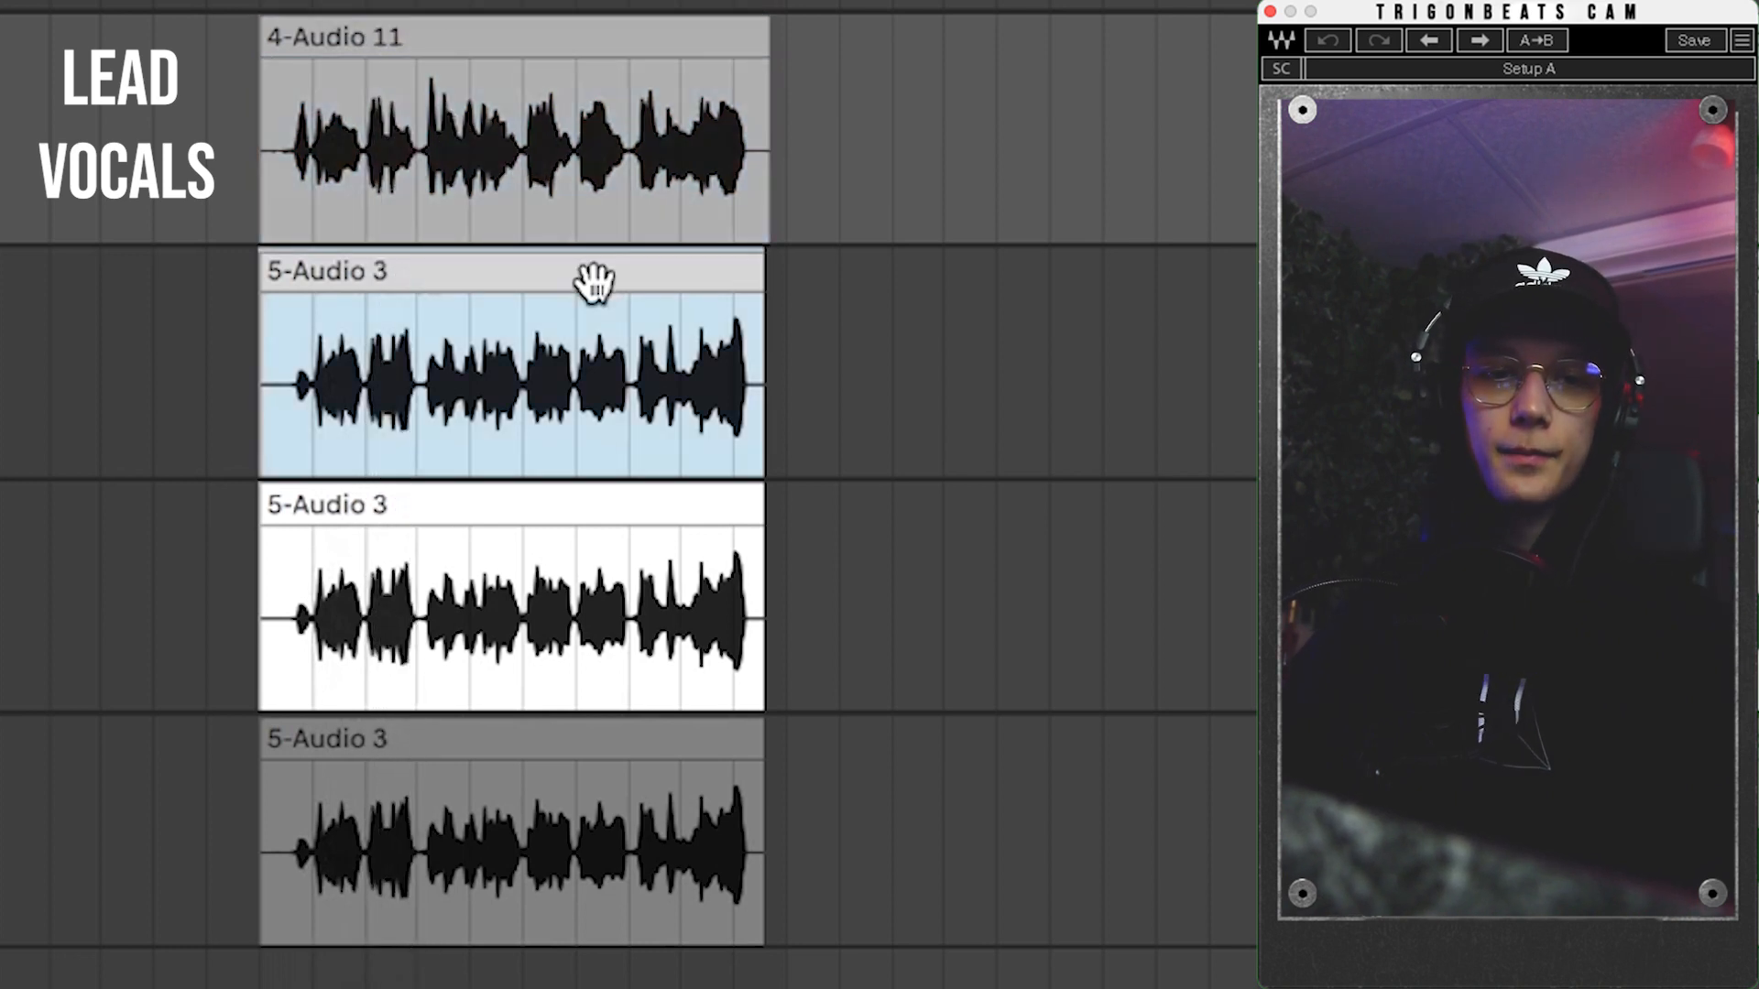
click(480, 41)
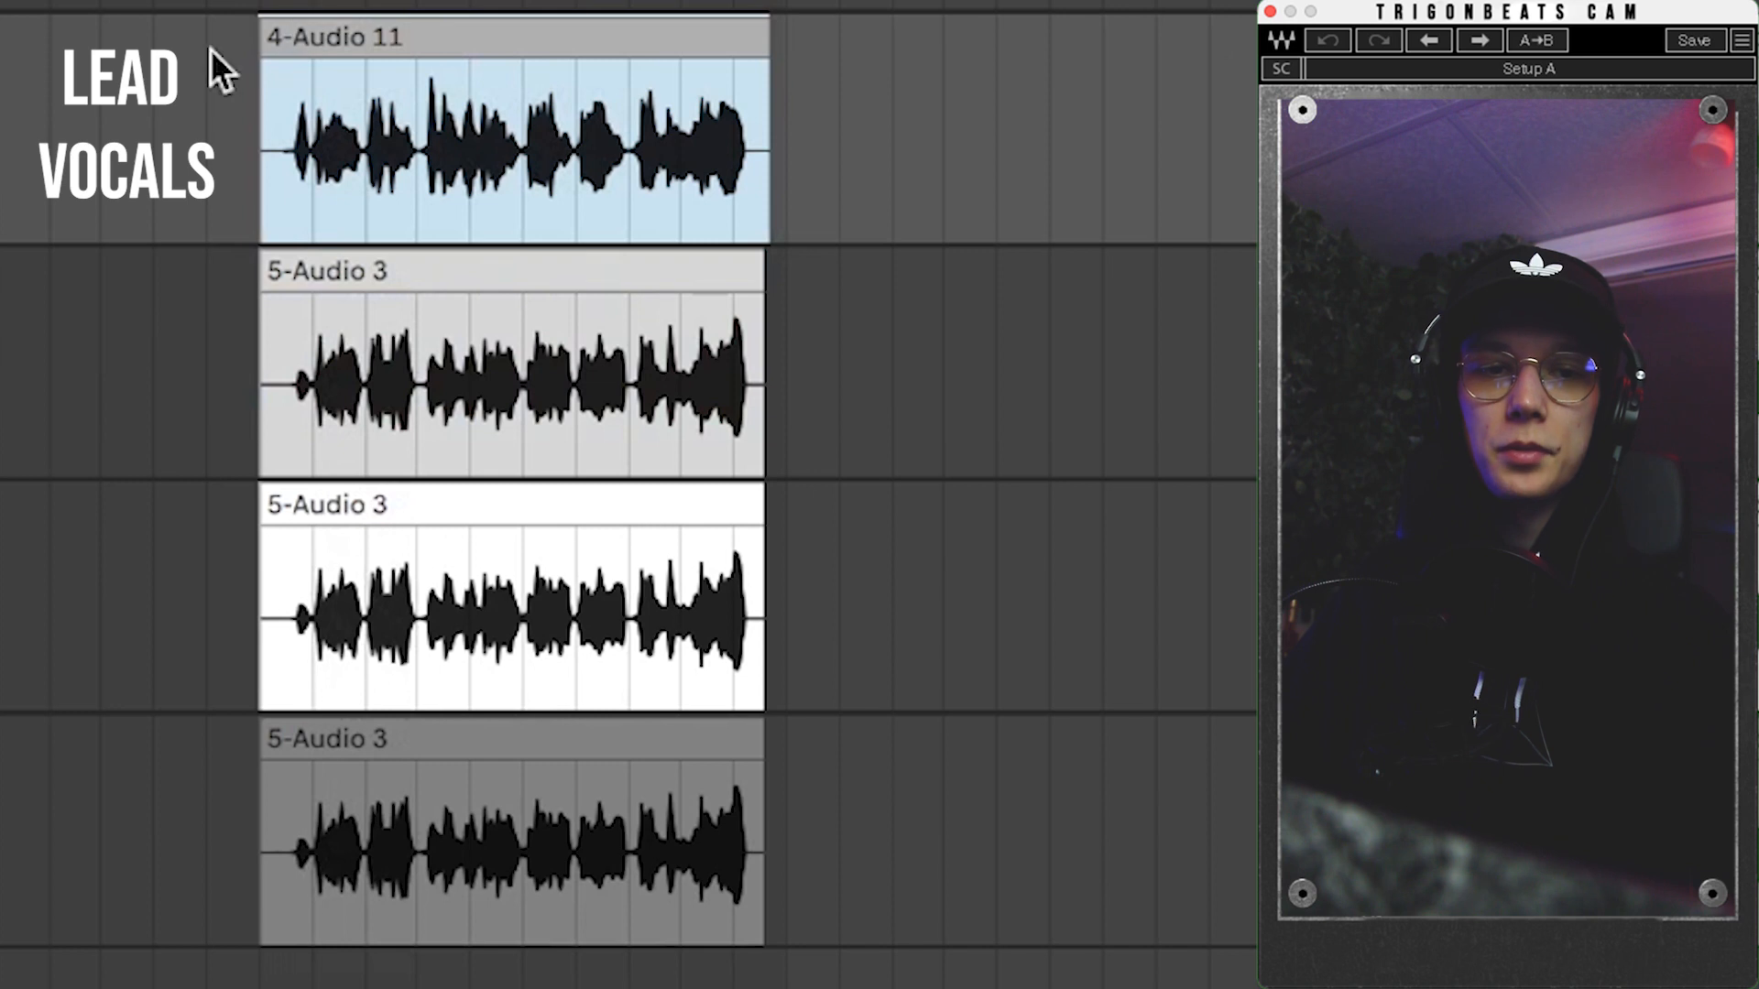
click(499, 270)
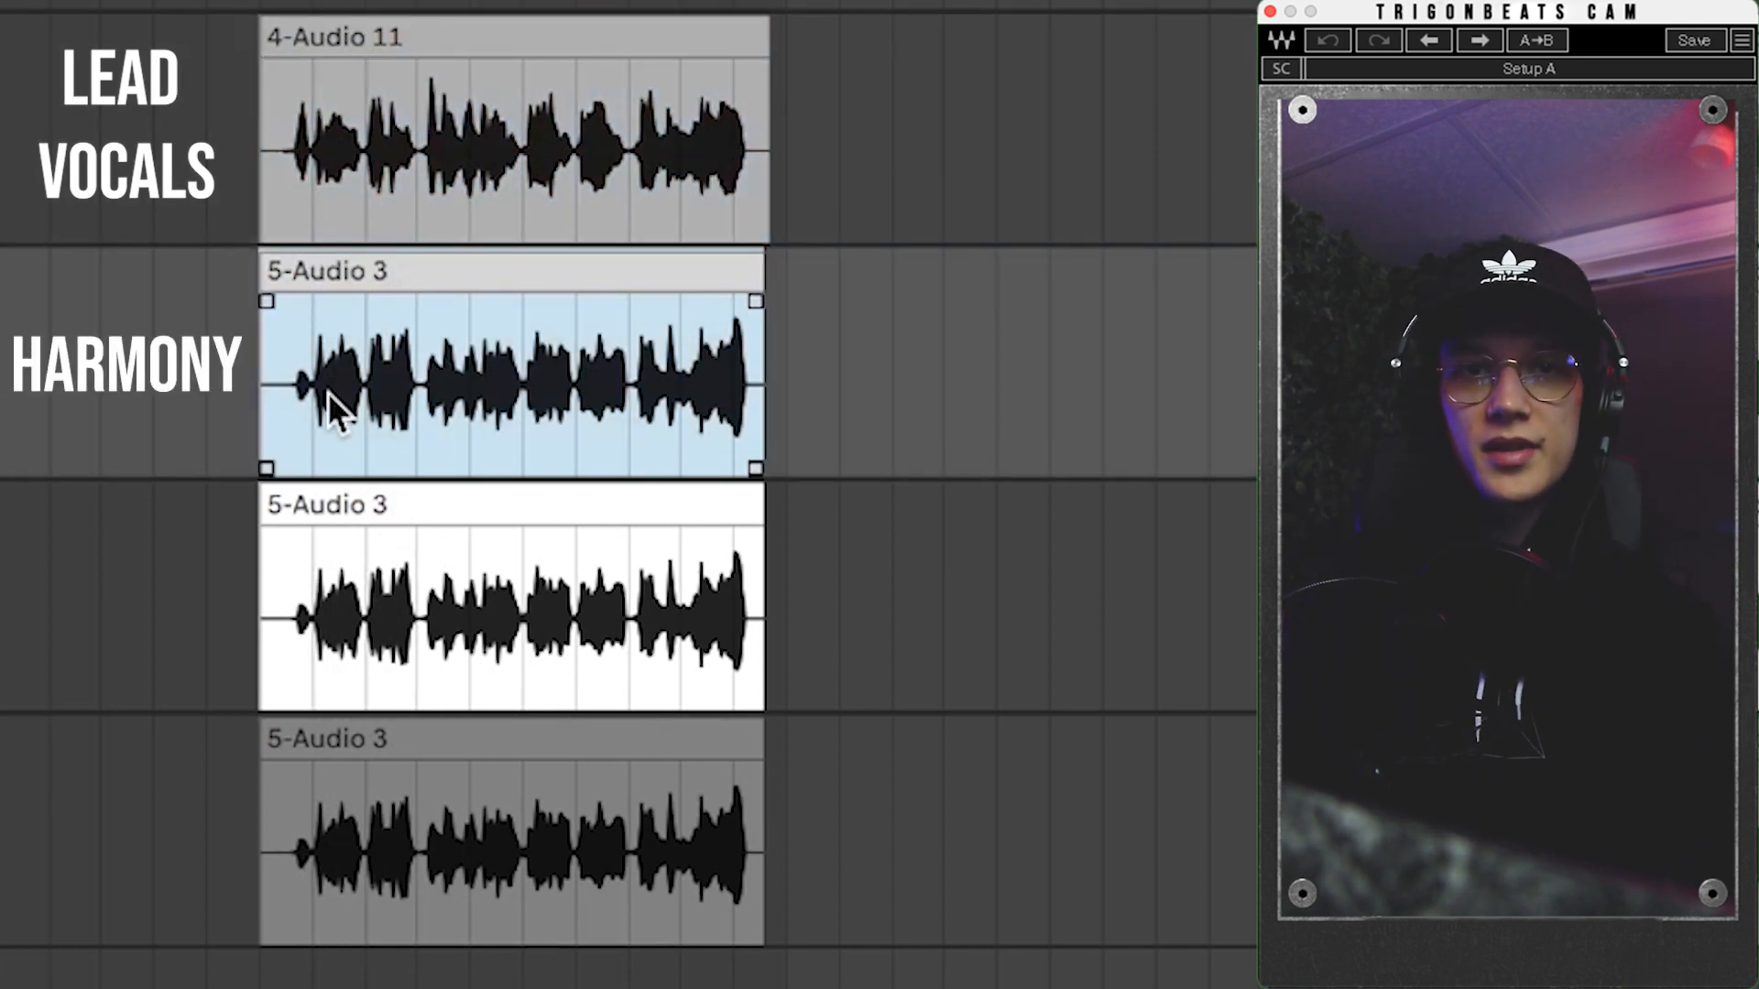
key(space)
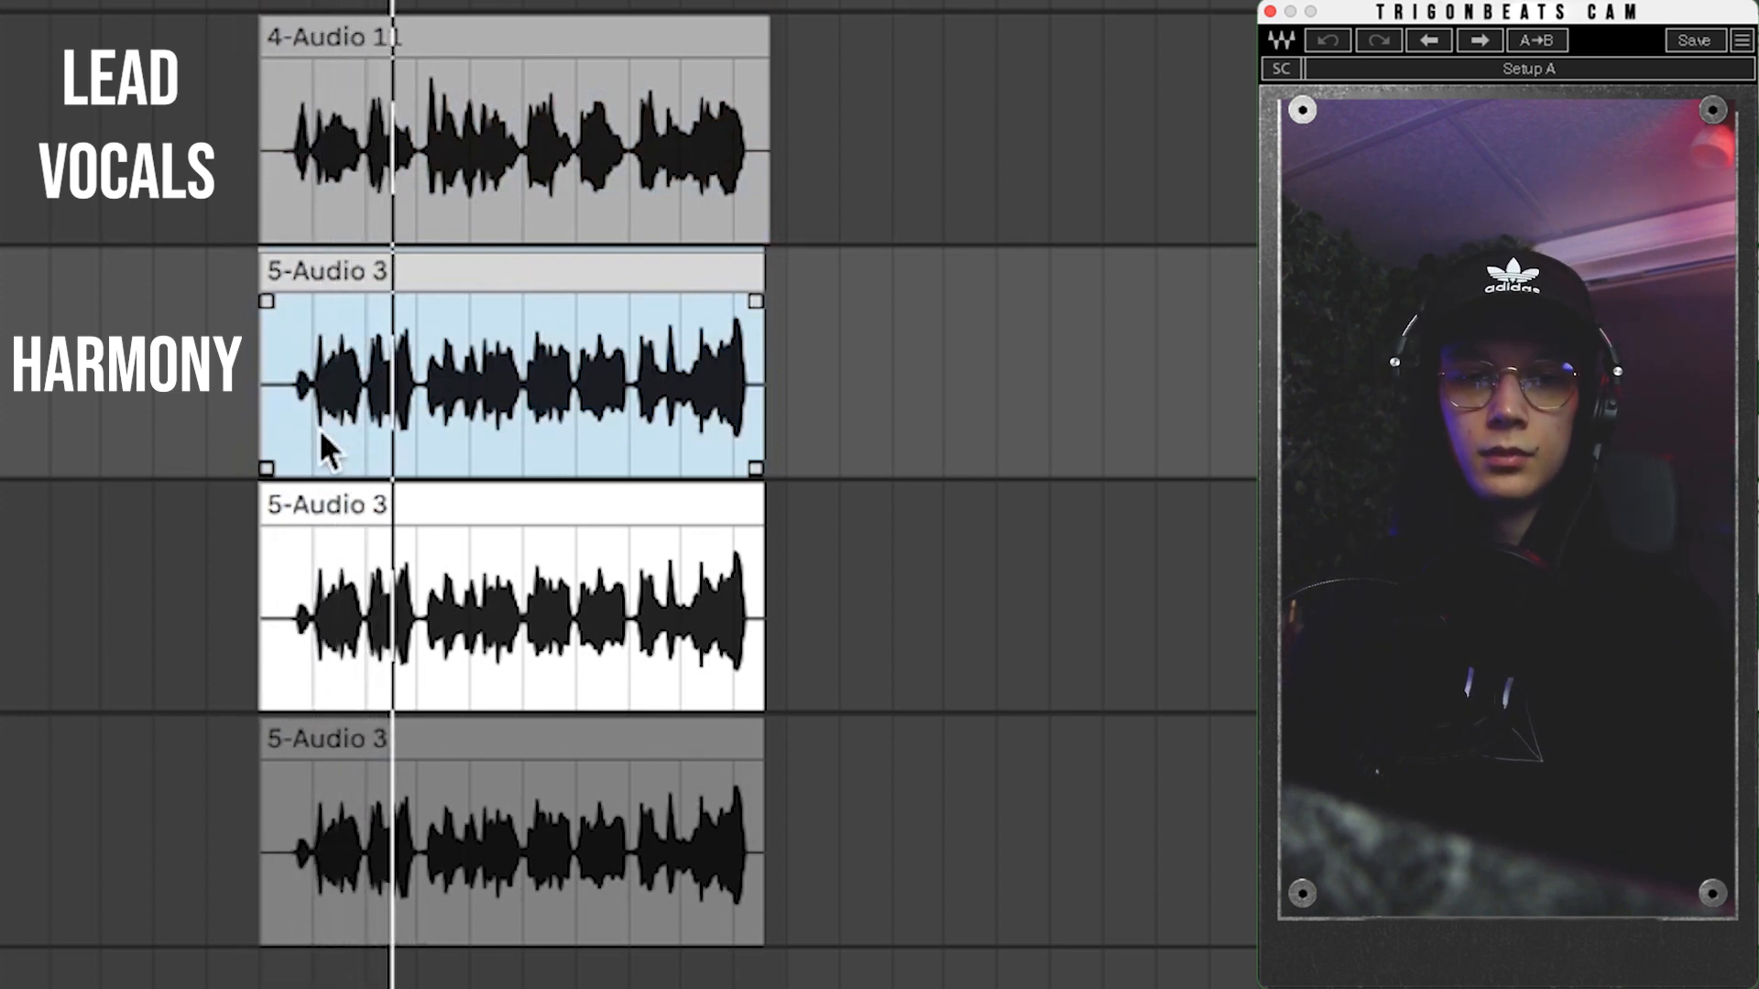
Audition the +12 harmony clip and the -12 harmony clip below it.
click(478, 504)
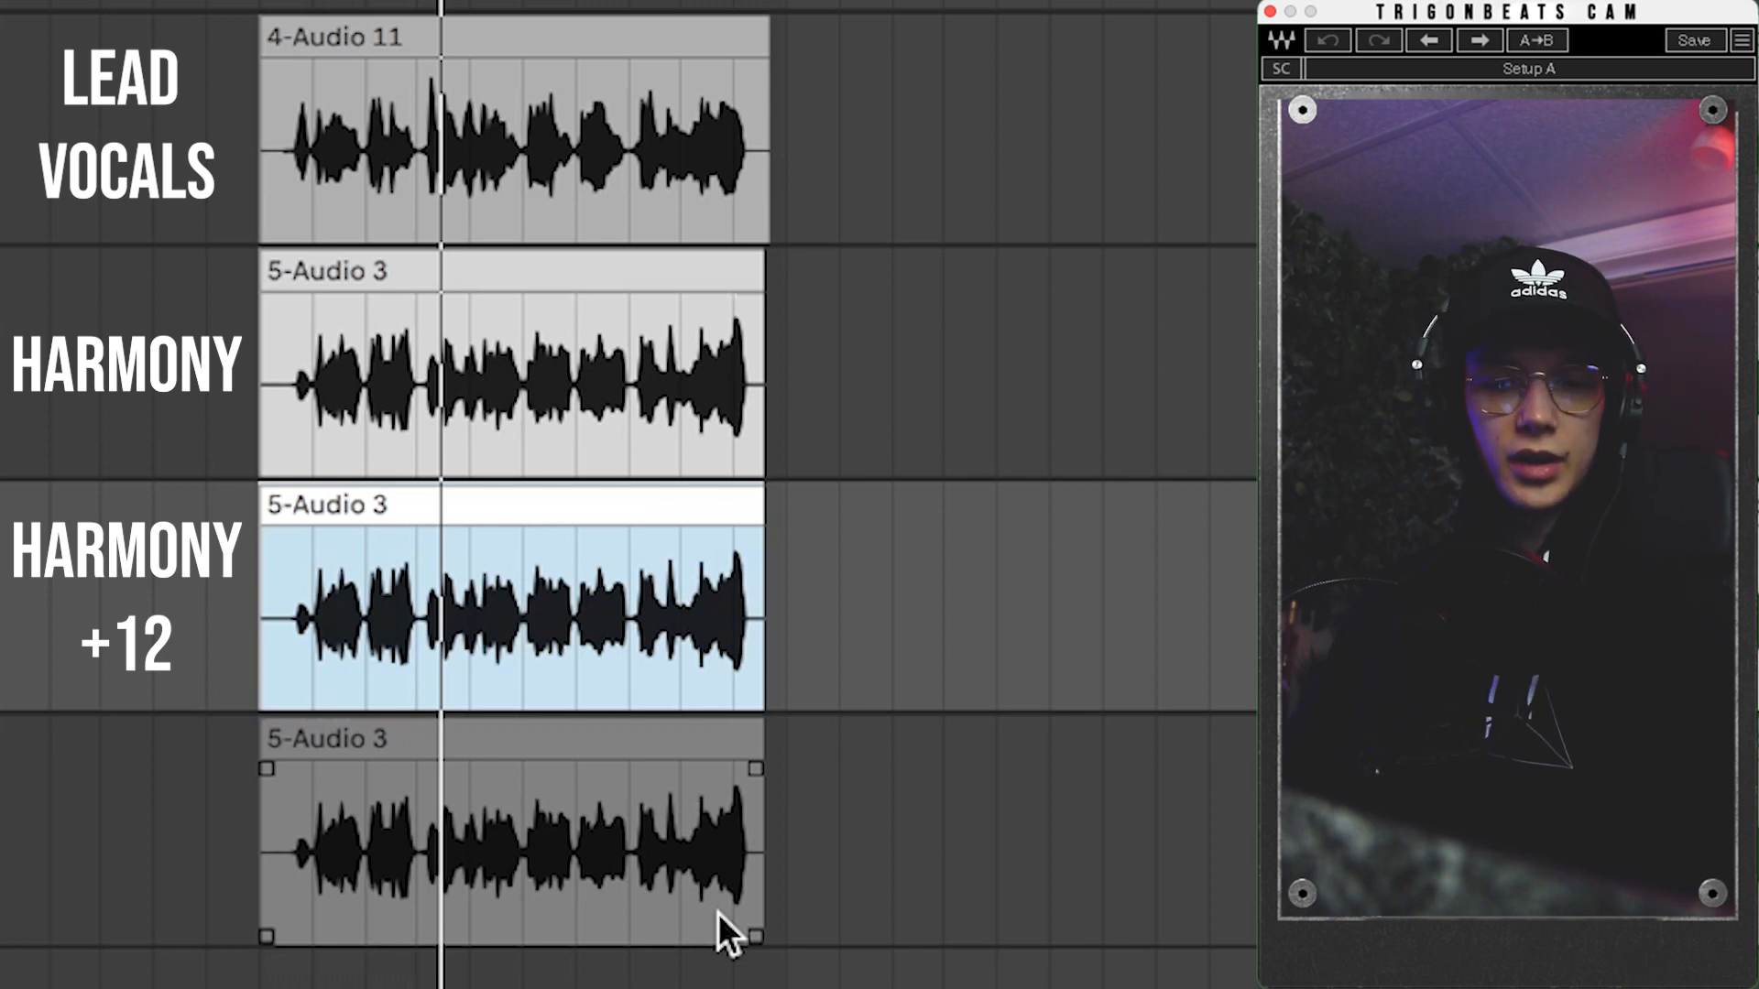
key(space)
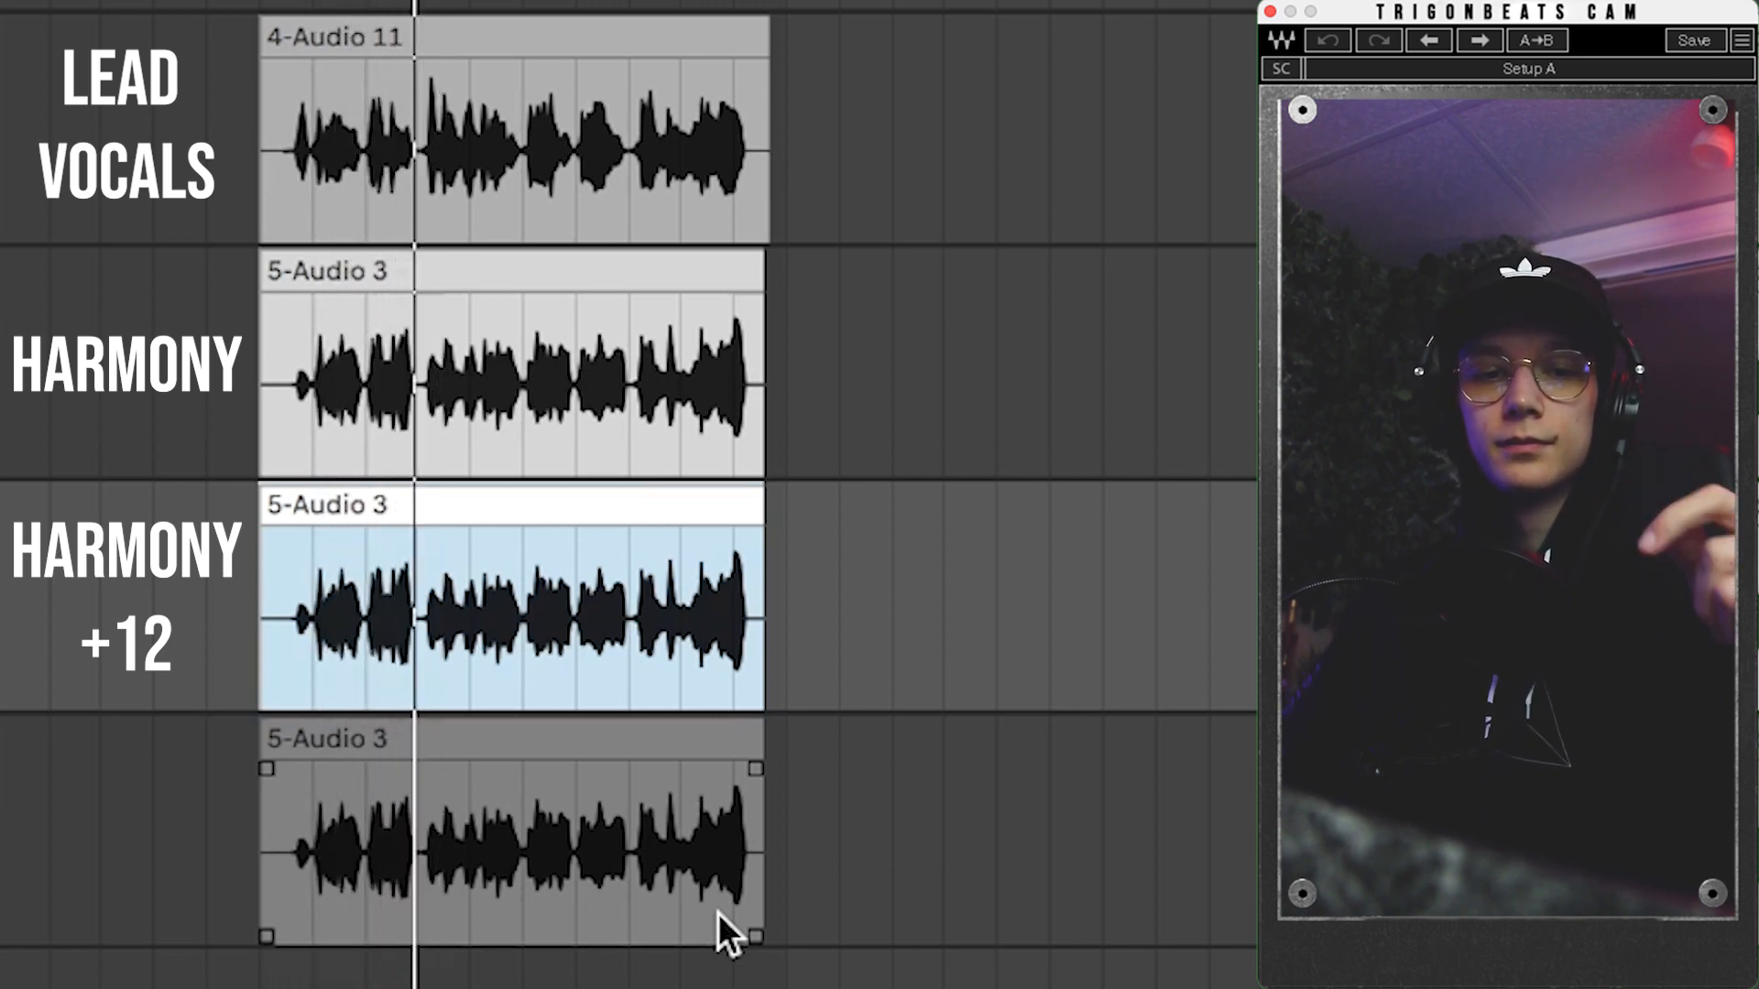
click(508, 740)
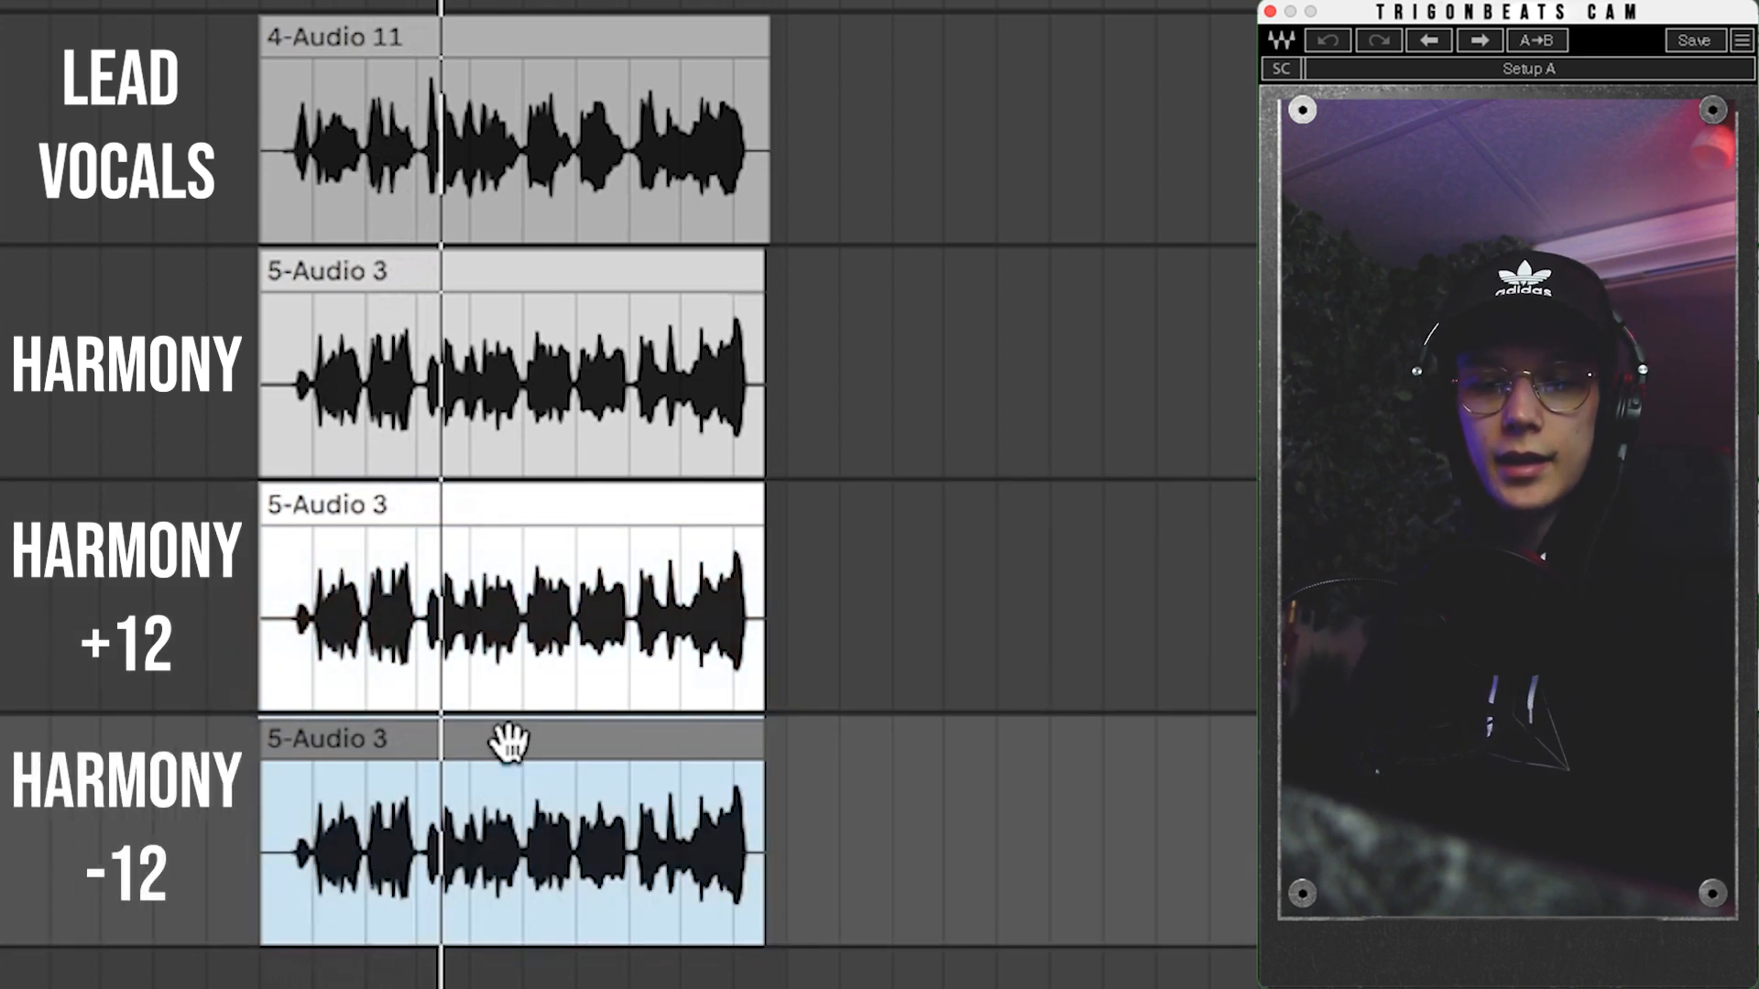
key(space)
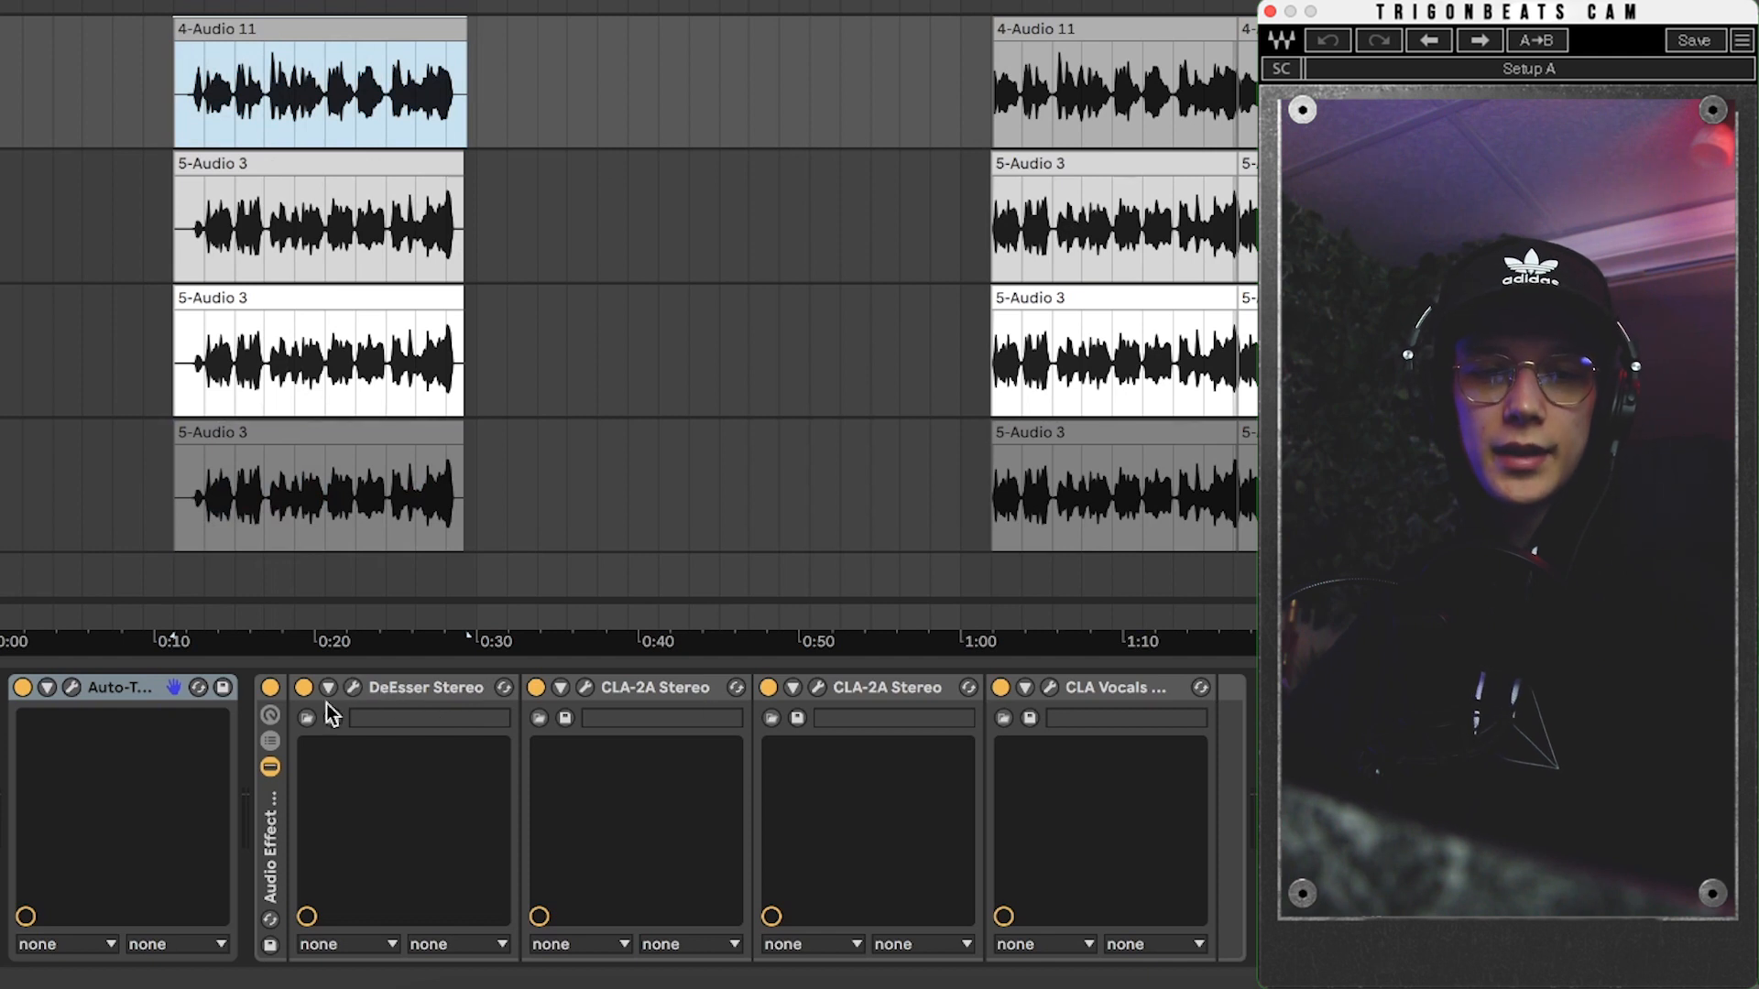
Examine the lead vocal's device chain, going through Auto-Tune, the DeEsser and the two CLA-2A compressors.
click(158, 712)
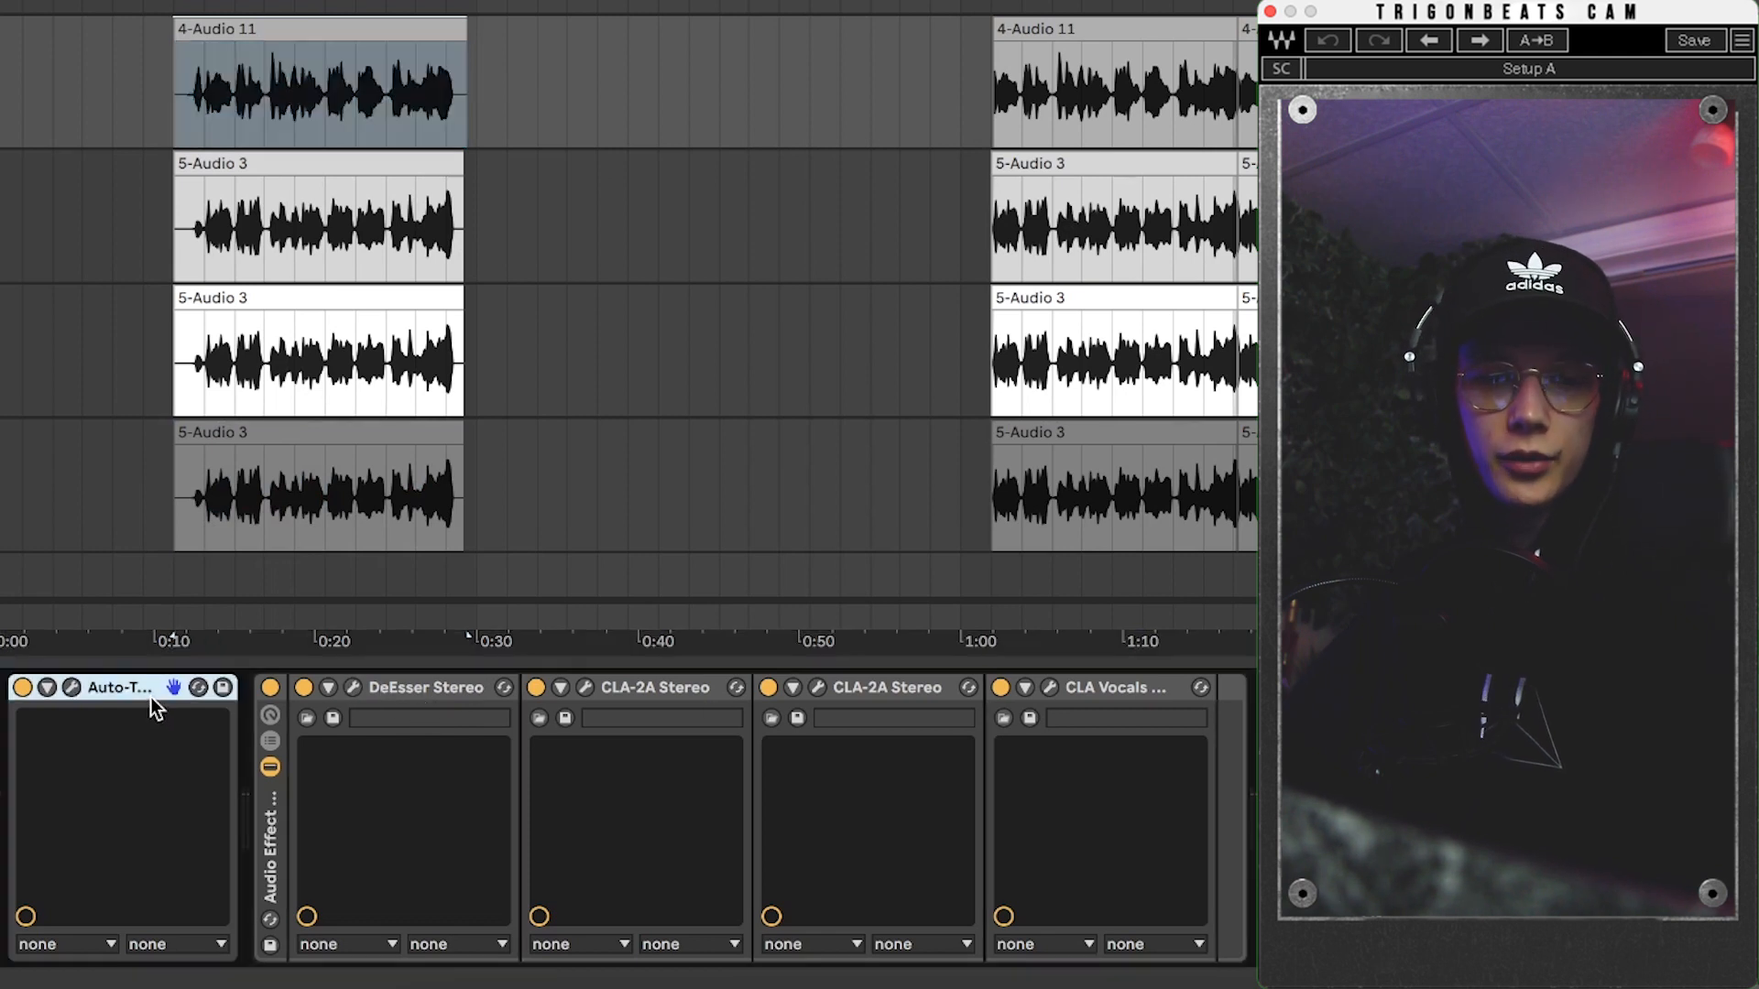
click(460, 701)
click(622, 713)
click(914, 696)
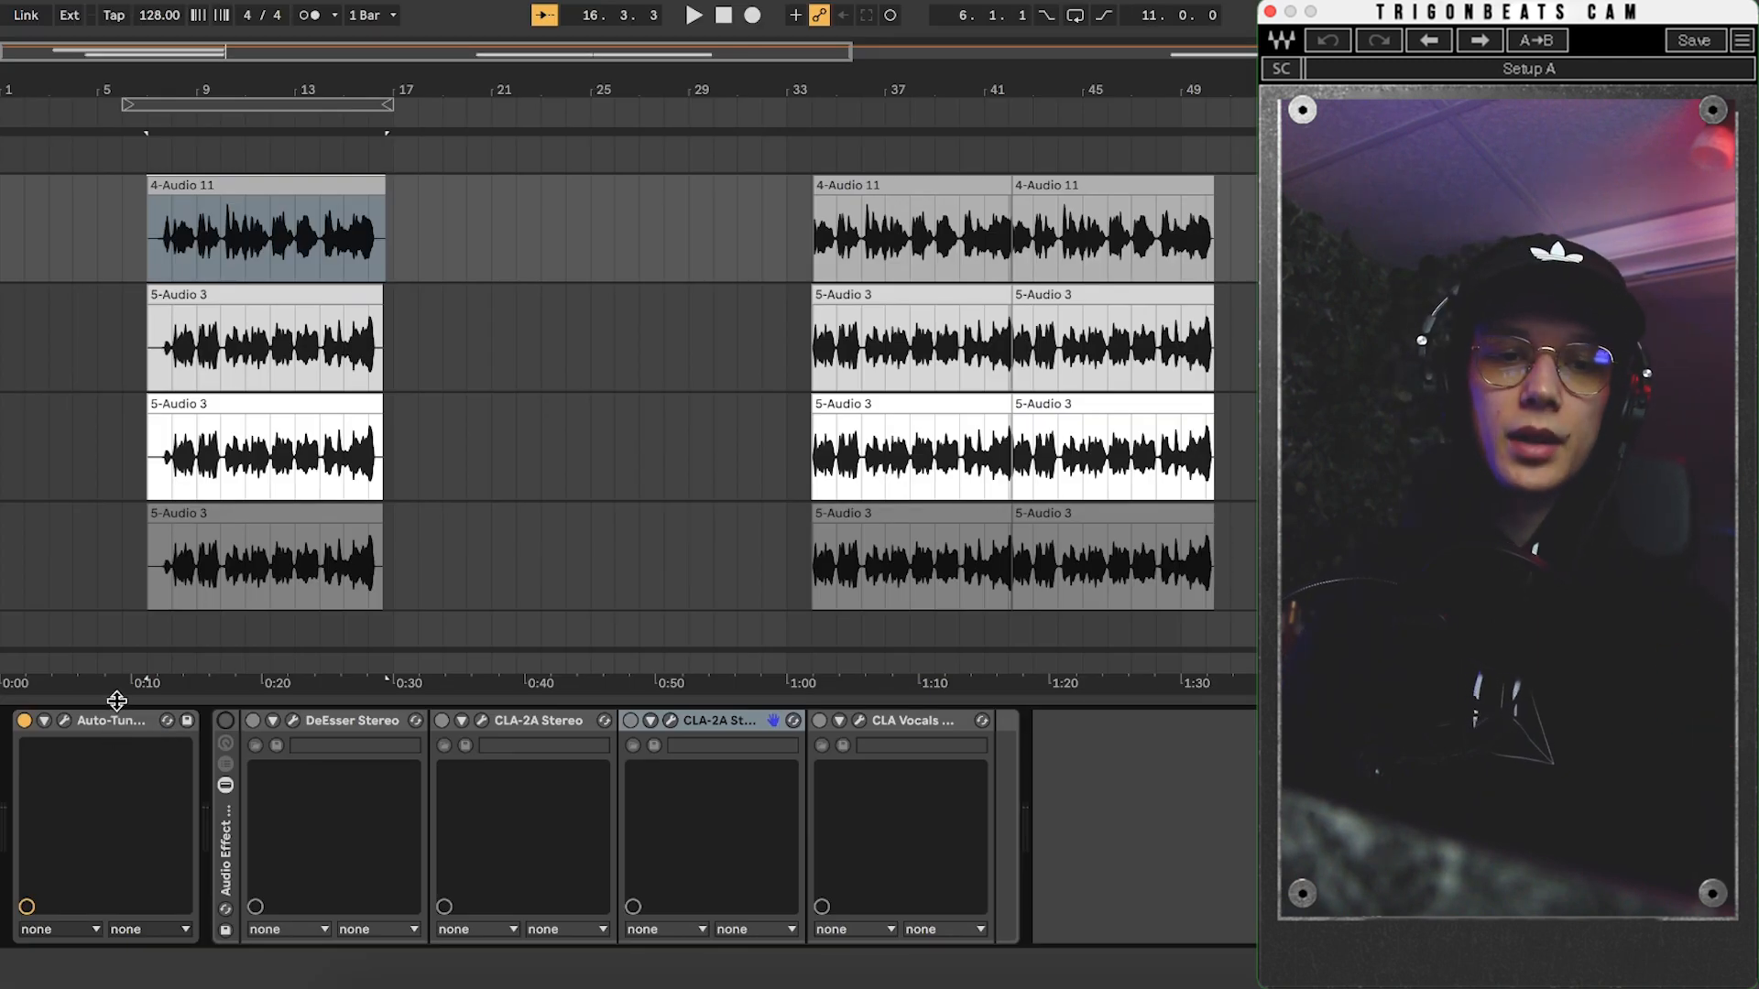
Play the lead vocal with the audio effect rack bypassed so only Auto-Tune processes it.
key(space)
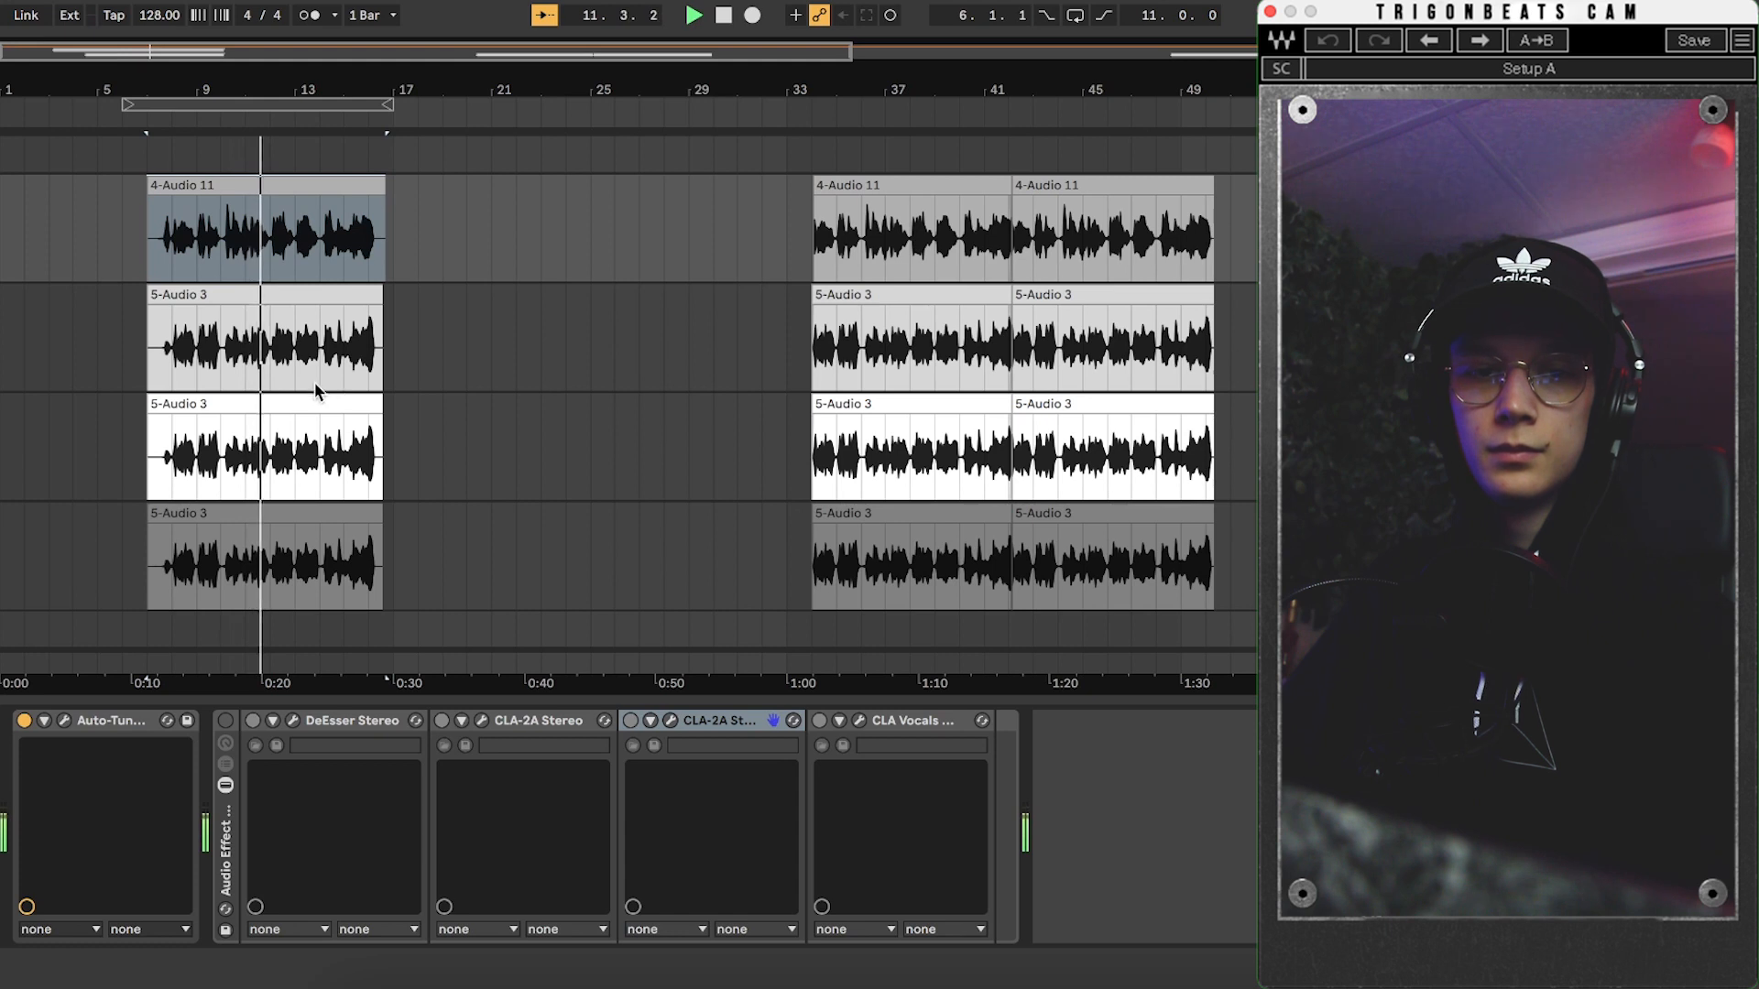
scroll(314, 389, up, 1)
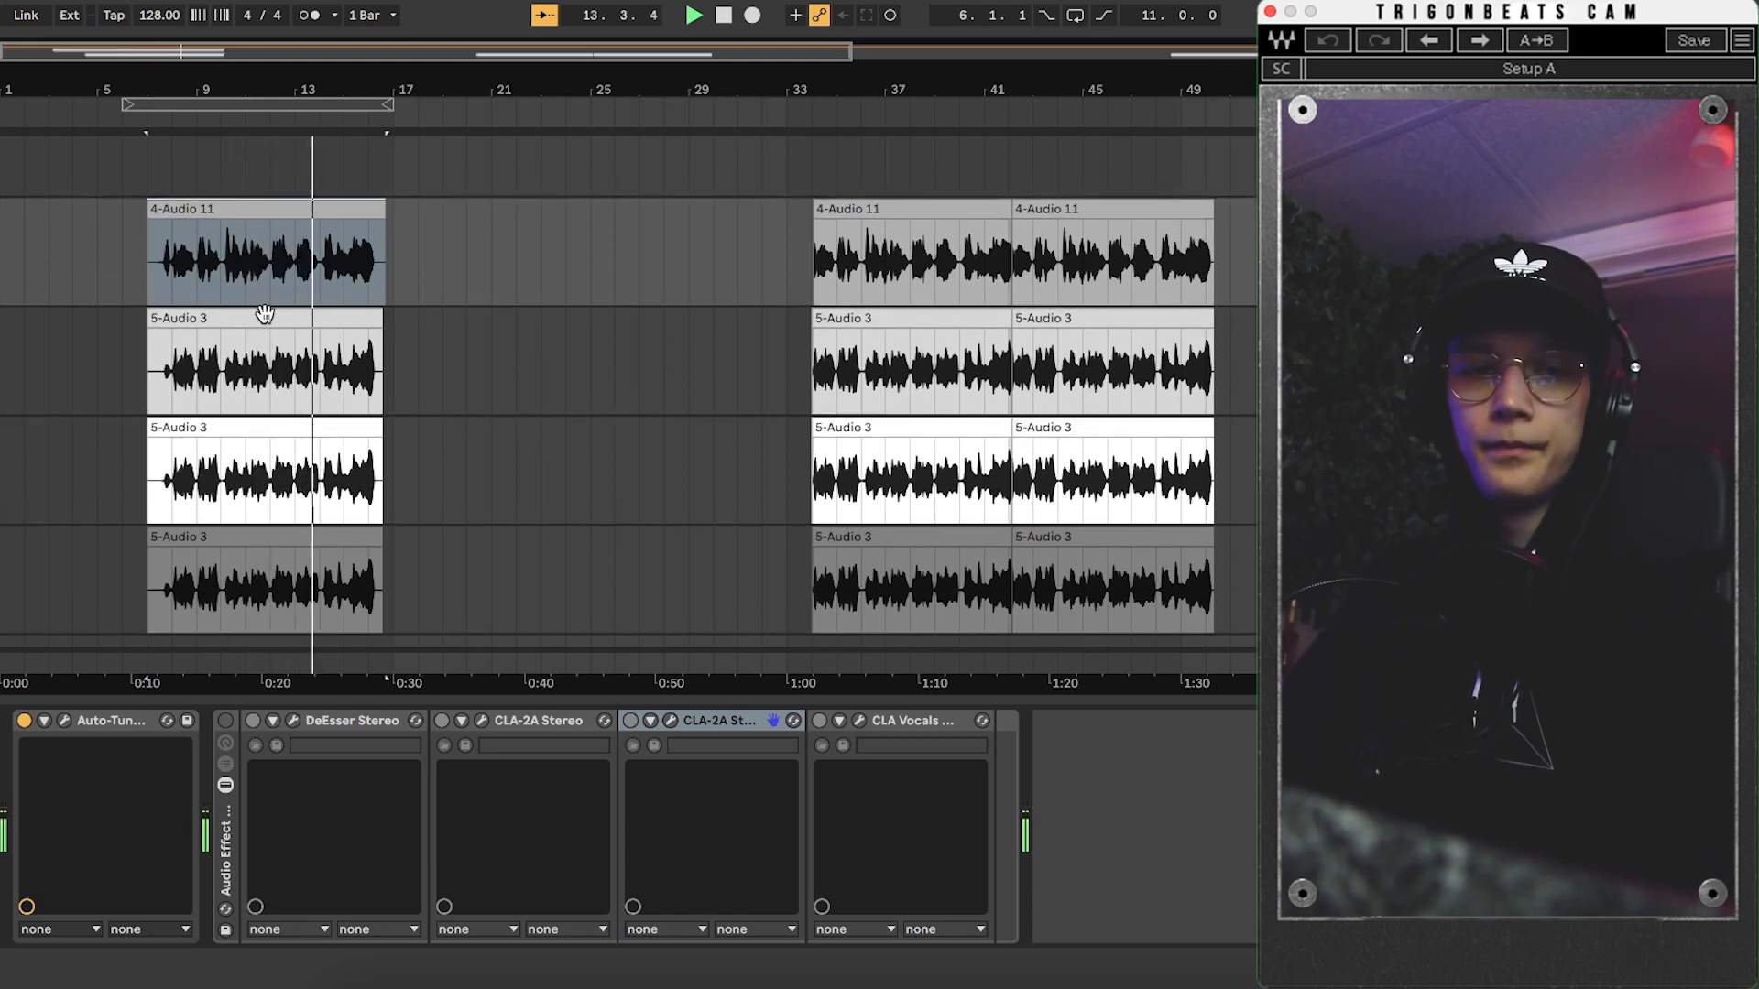
key(space)
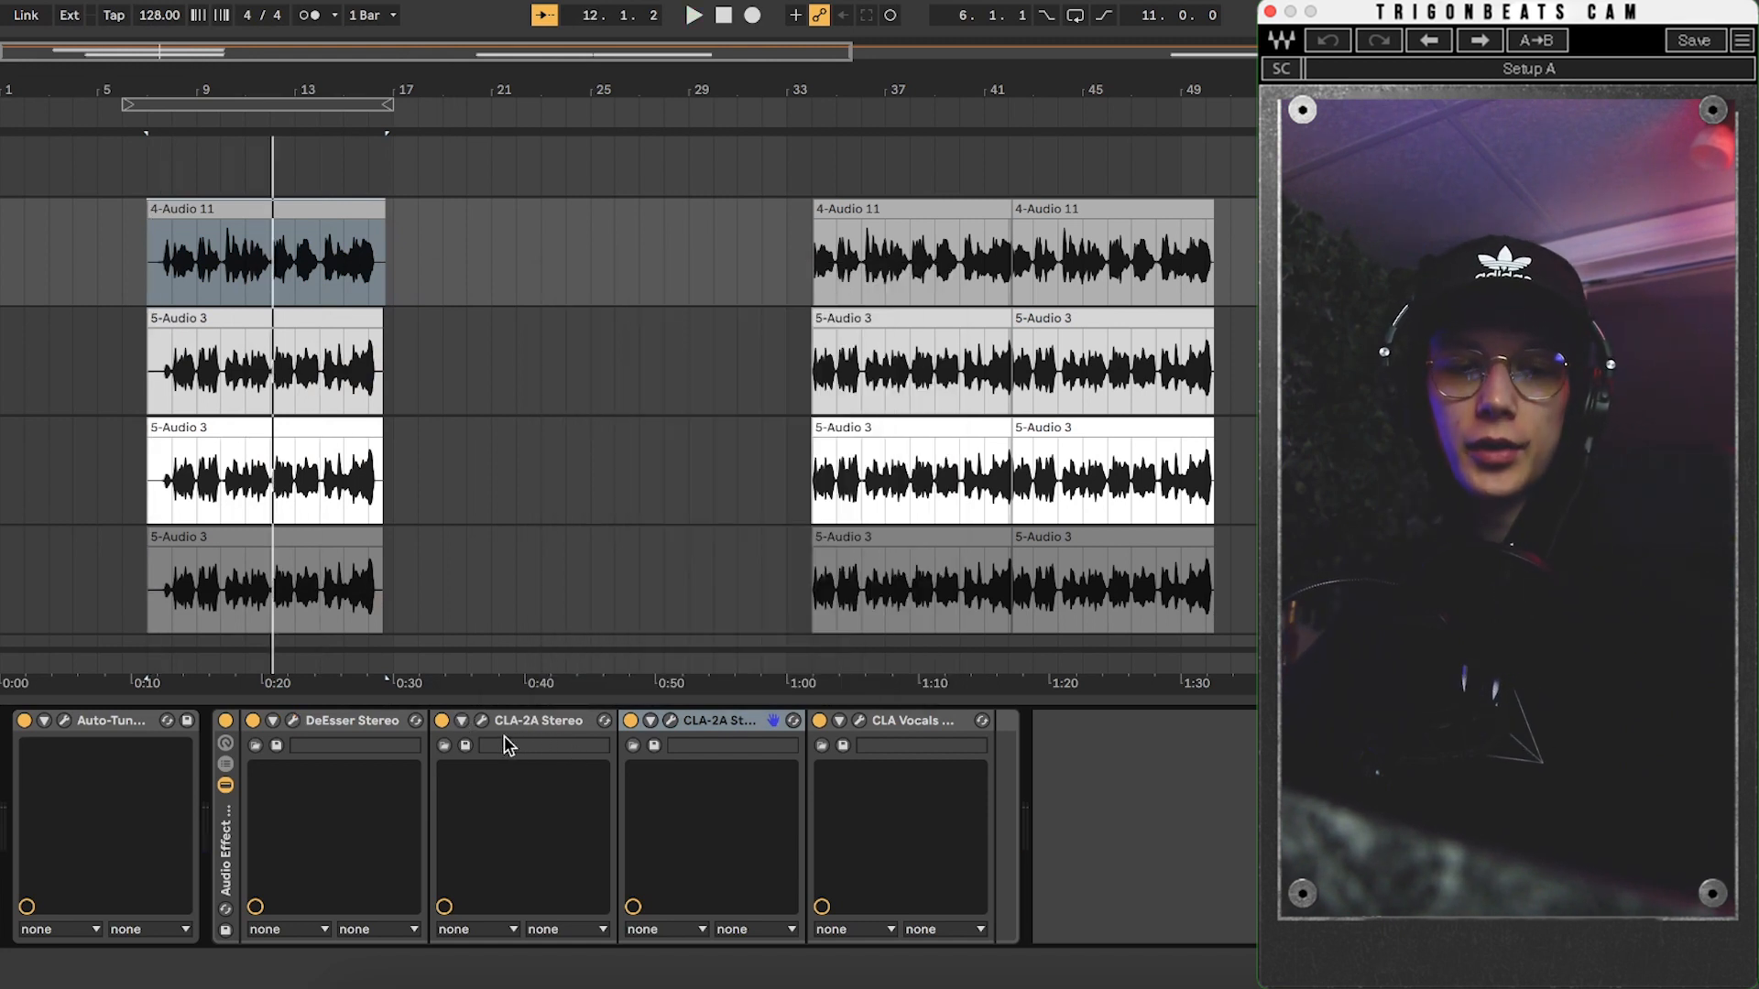
Open the first CLA-2A compressor on the lead vocal and play the clip to examine its gain reduction.
click(483, 728)
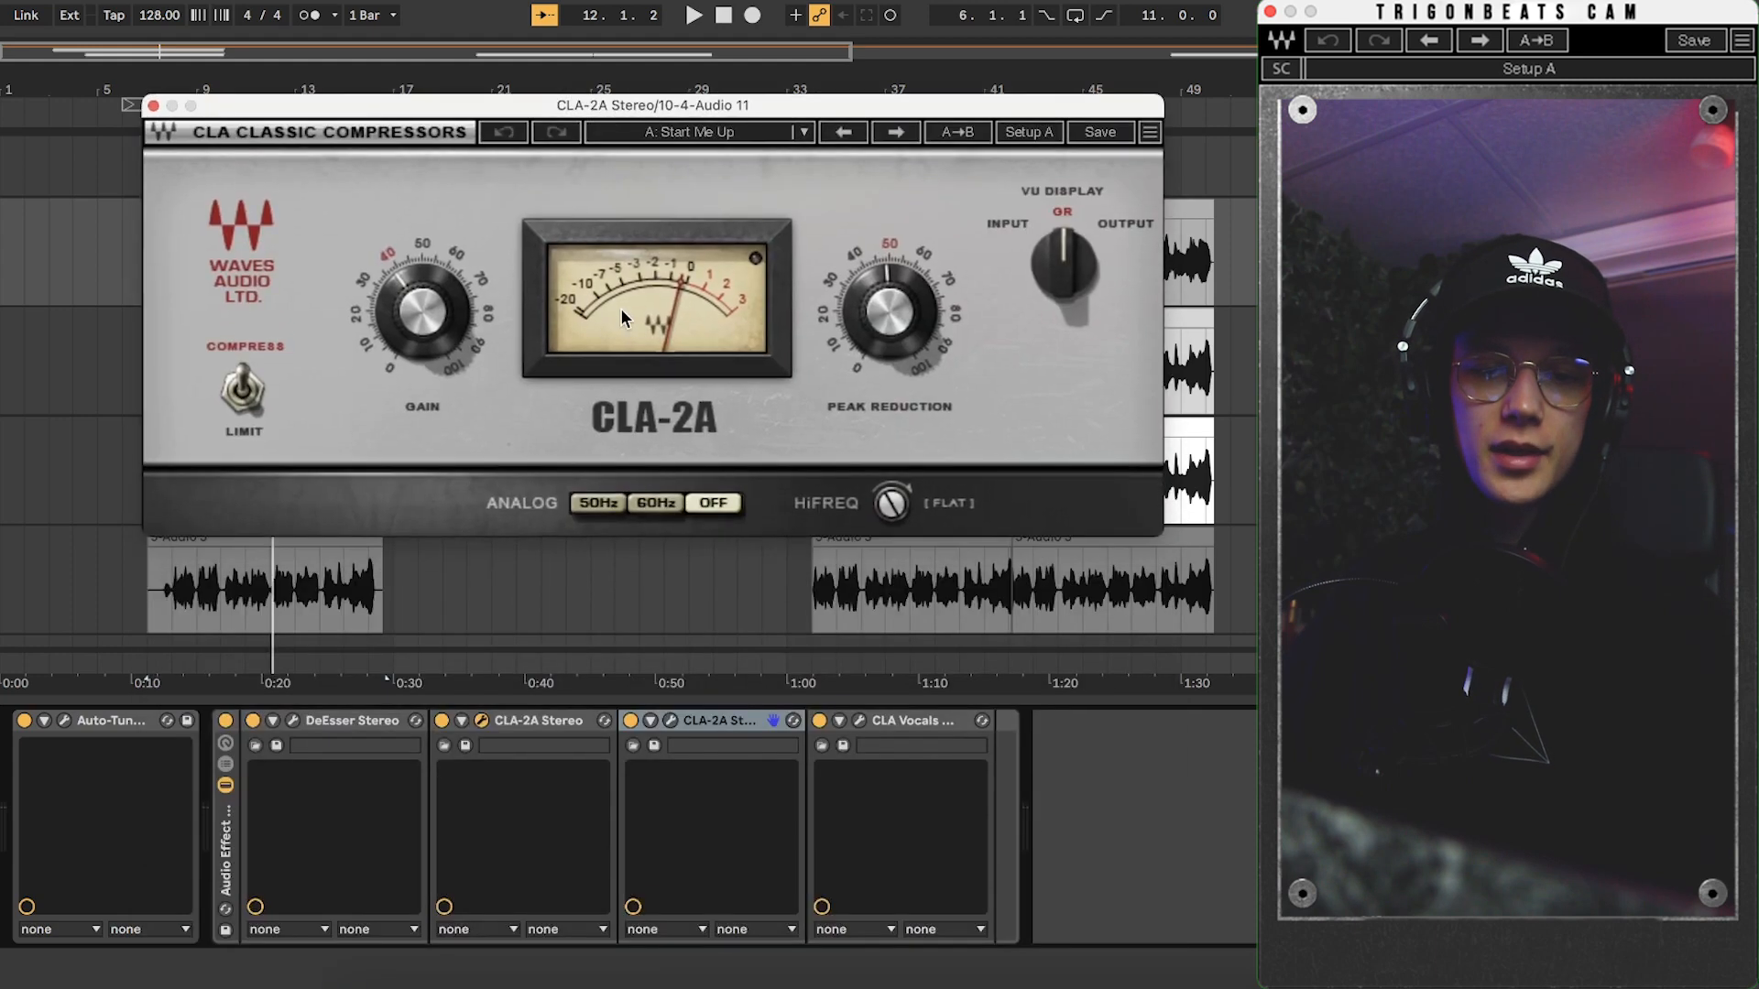
drag(536, 103, 559, 294)
key(space)
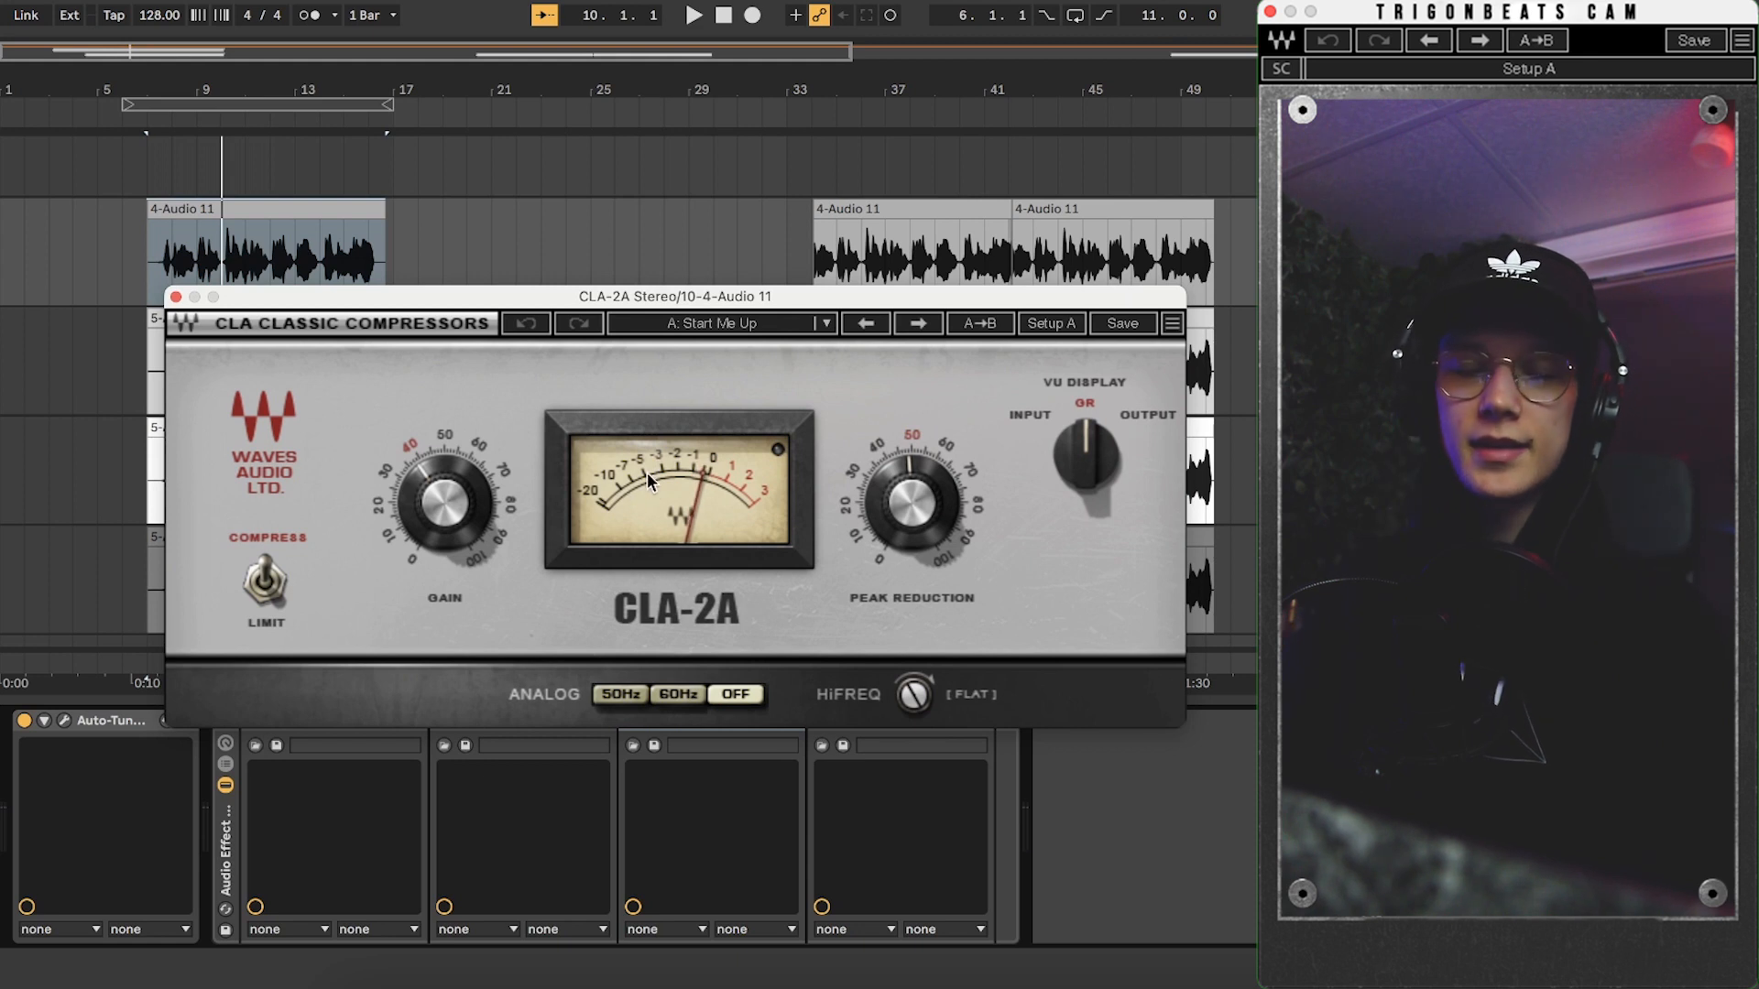
mouse_move(897, 516)
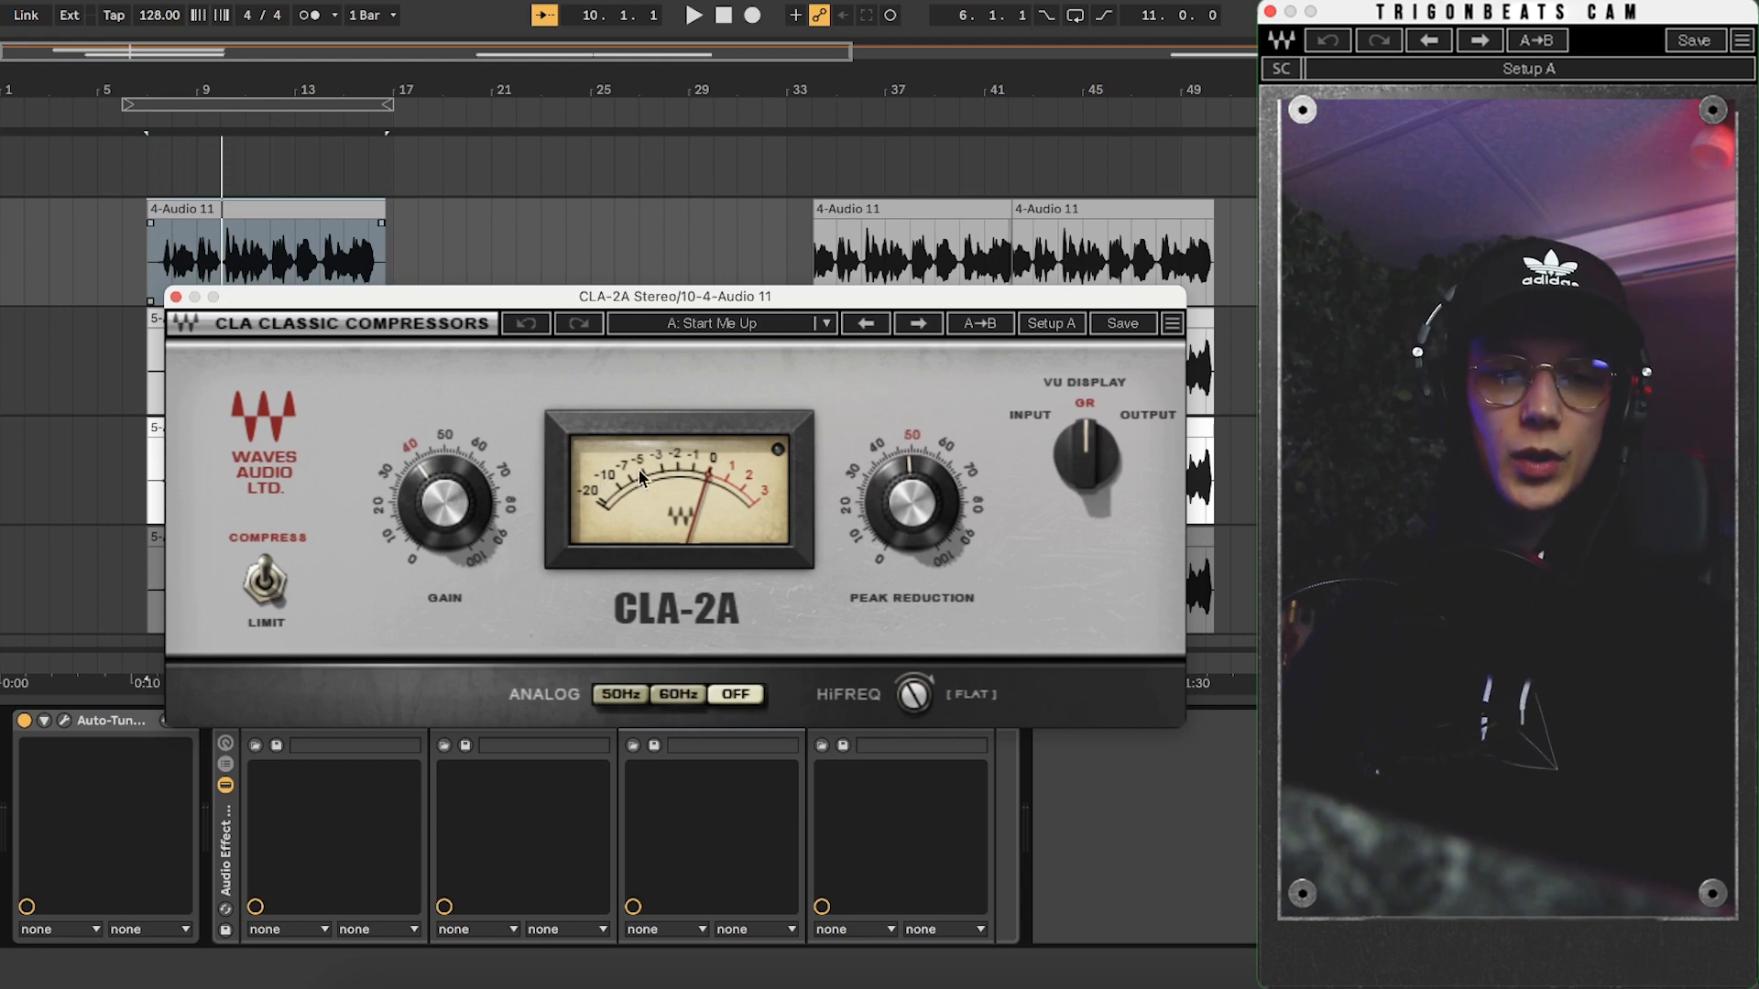
Open the second CLA-2A compressor and arrange its window below that of the first to compare their settings.
drag(260, 299, 235, 111)
click(672, 723)
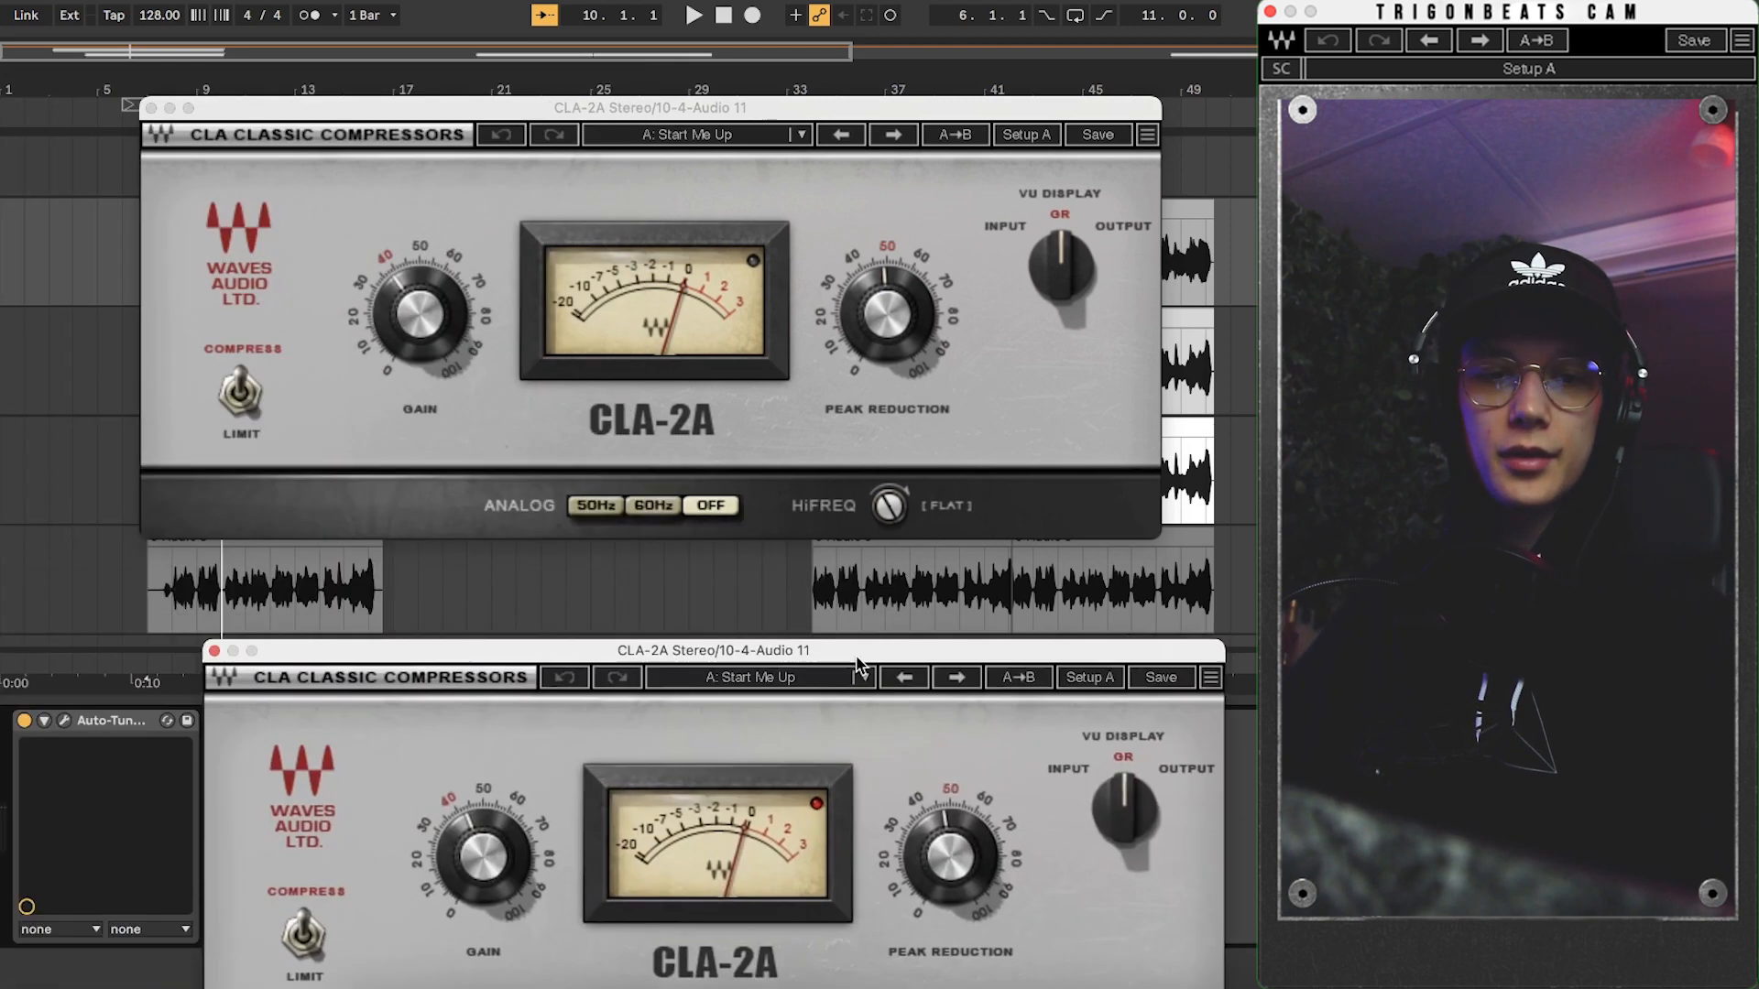
drag(785, 646, 785, 573)
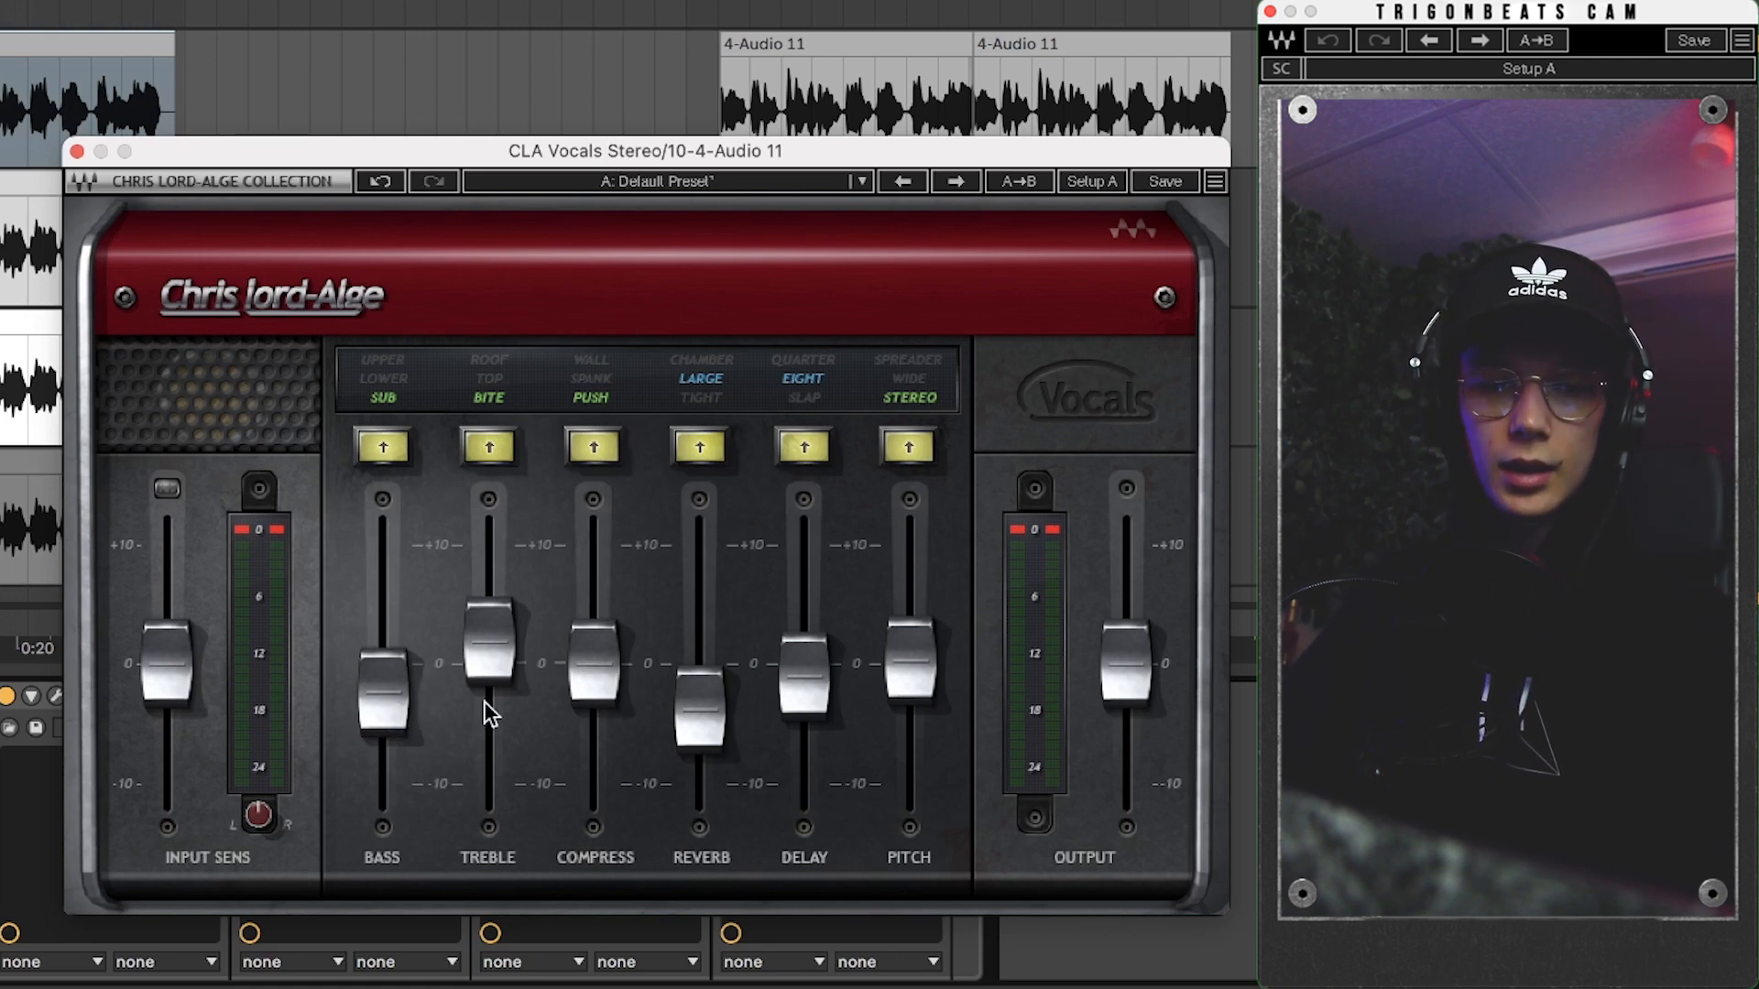
Examine the CLA Vocals settings and compare the lead vocal with the plugin bypassed and enabled during playback.
mouse_move(695, 733)
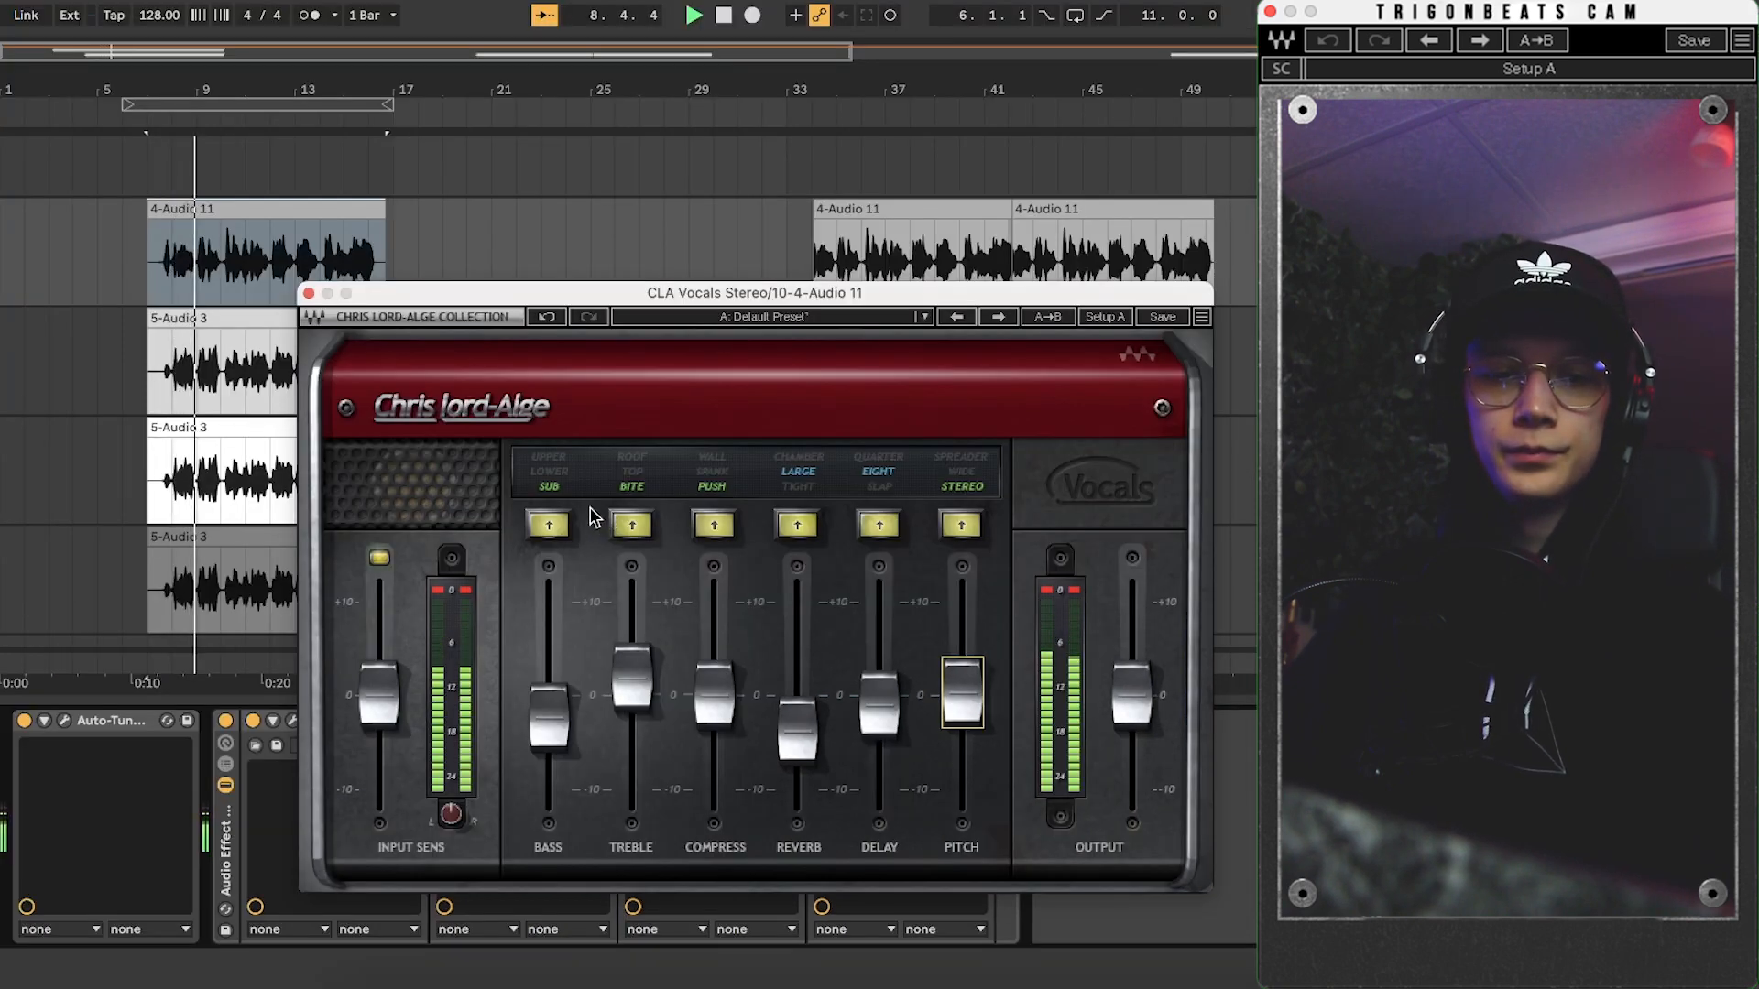
drag(612, 293, 458, 80)
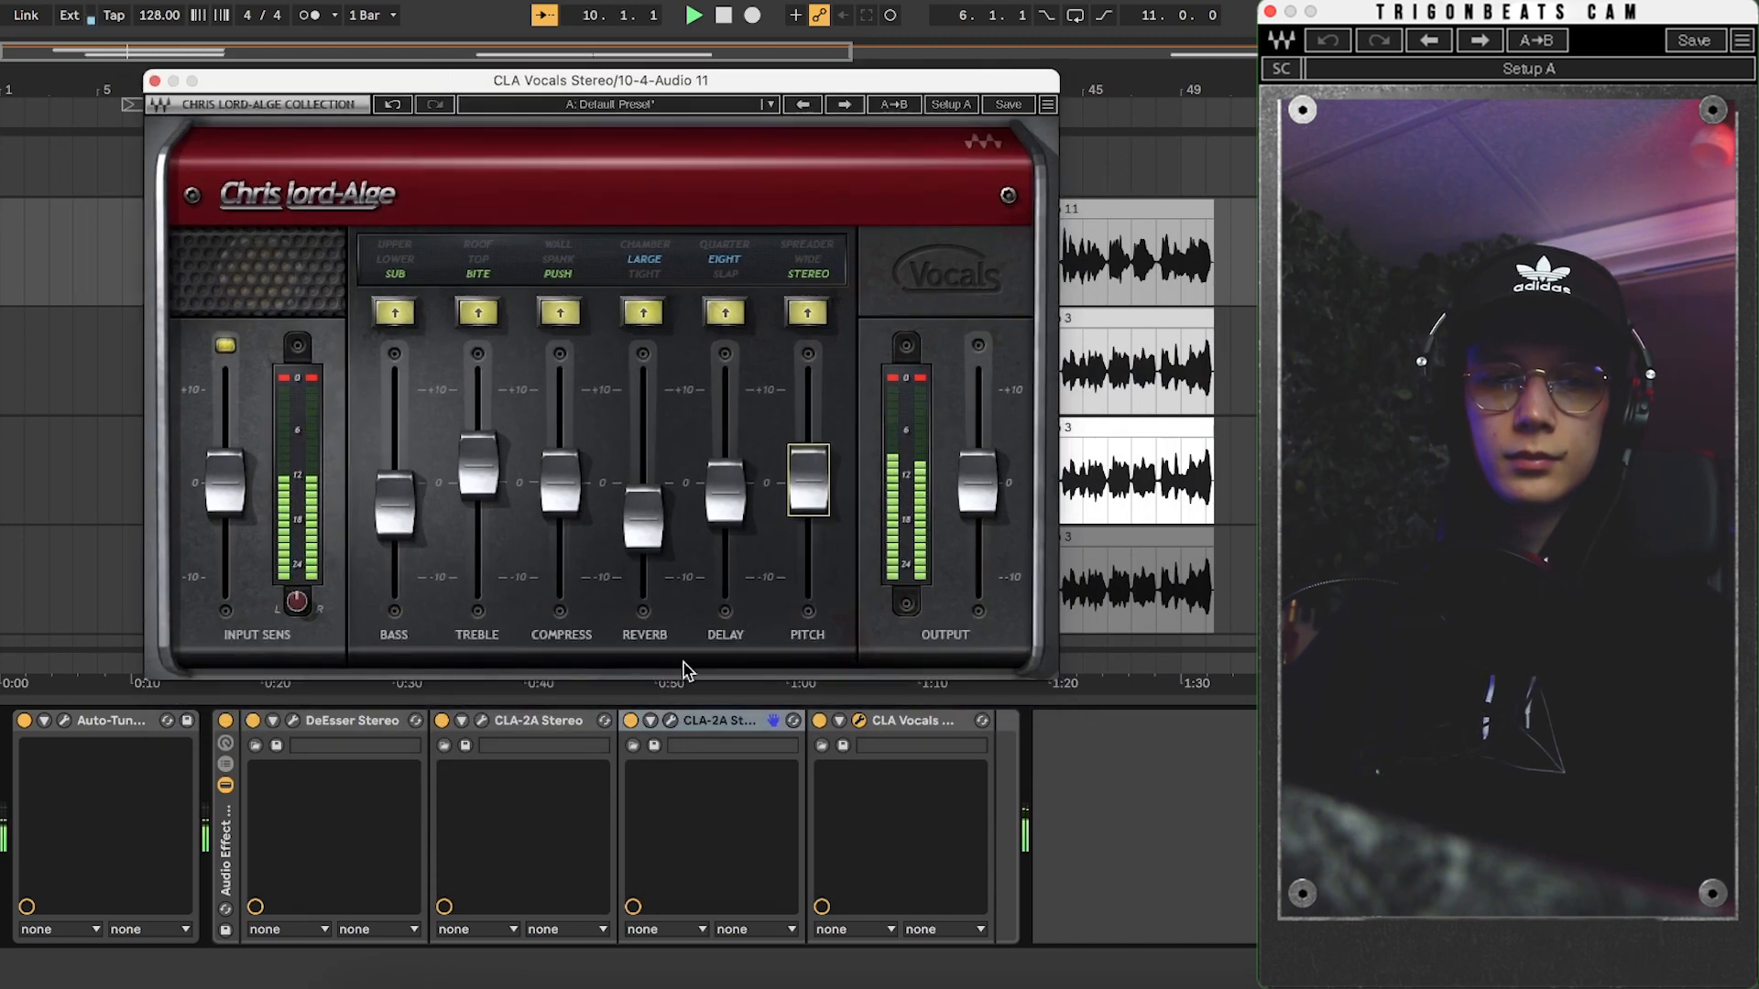
click(819, 722)
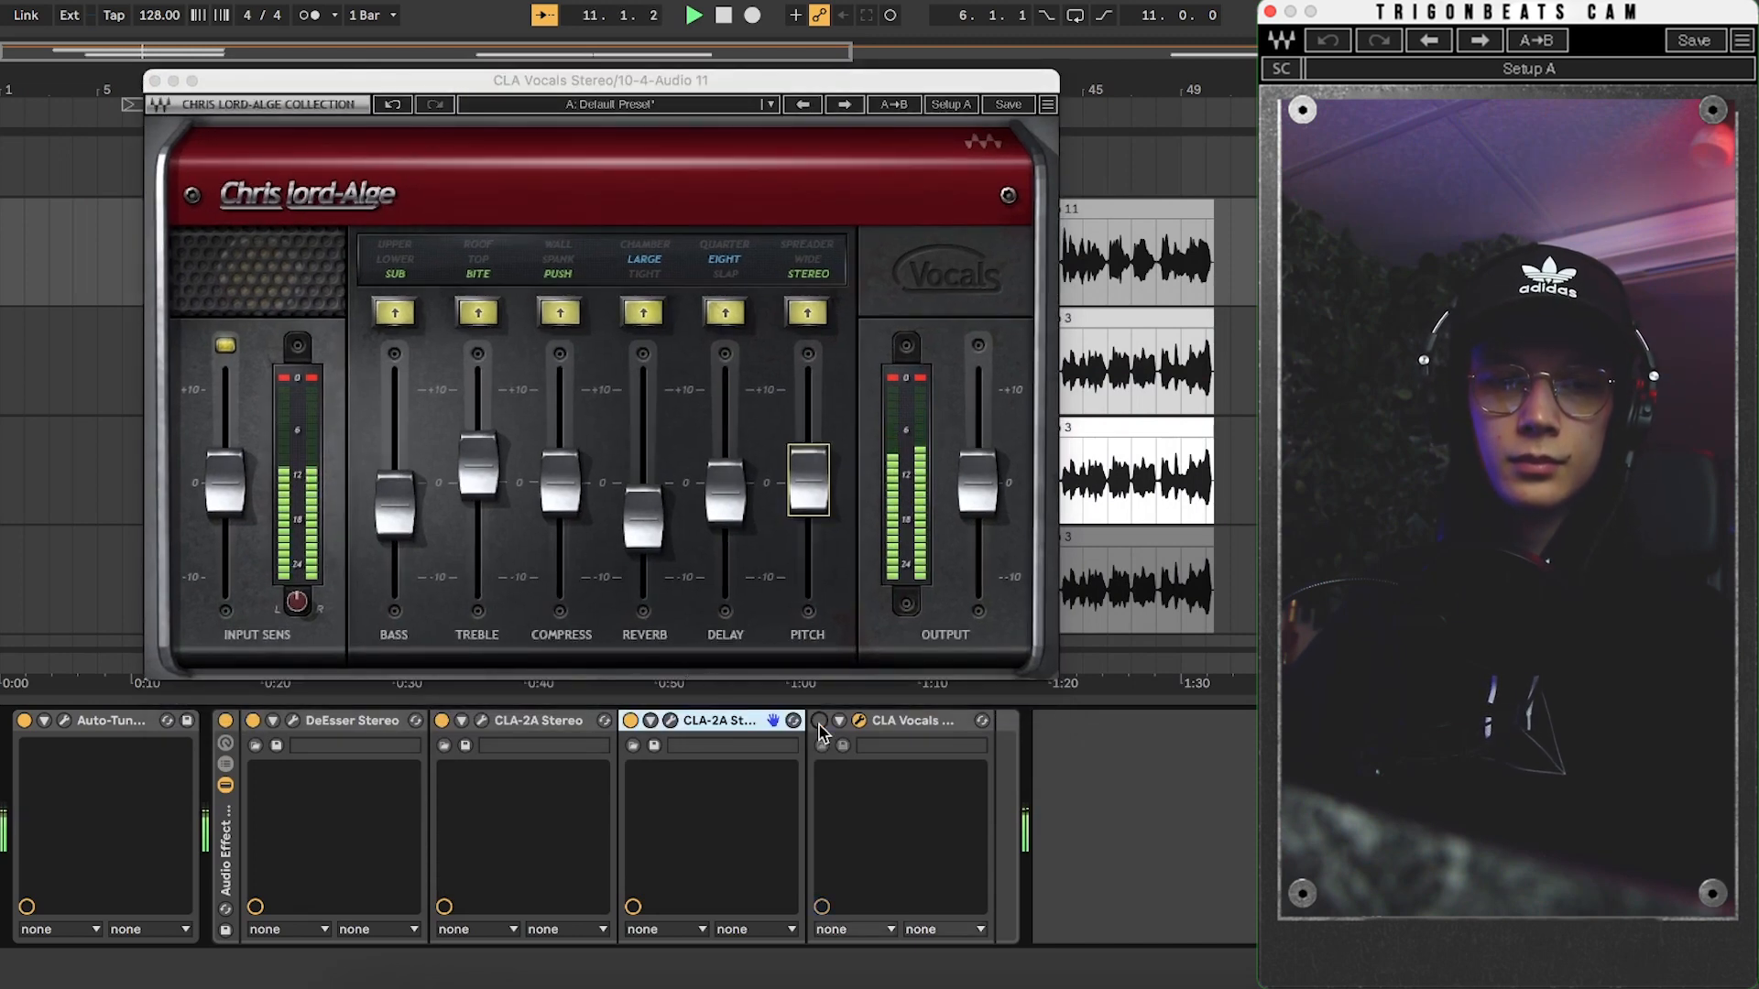
click(819, 722)
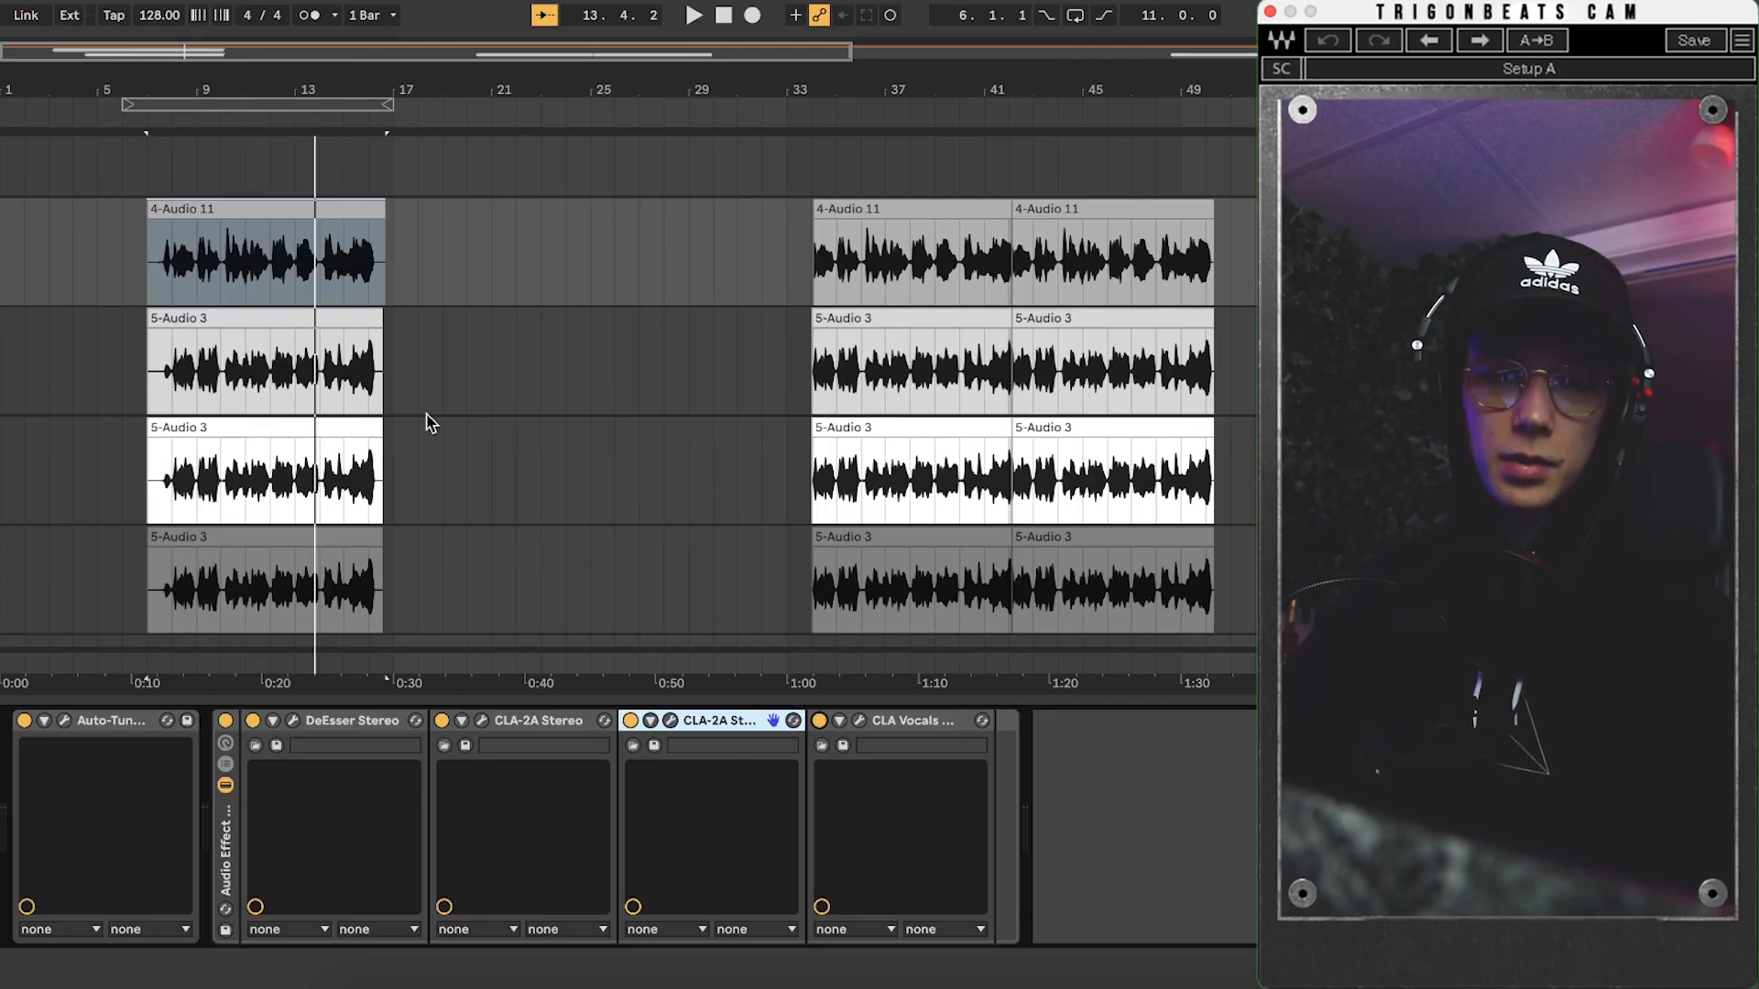
Bypass both CLA-2A compressors and play the lead vocal from the start of its clip.
click(441, 721)
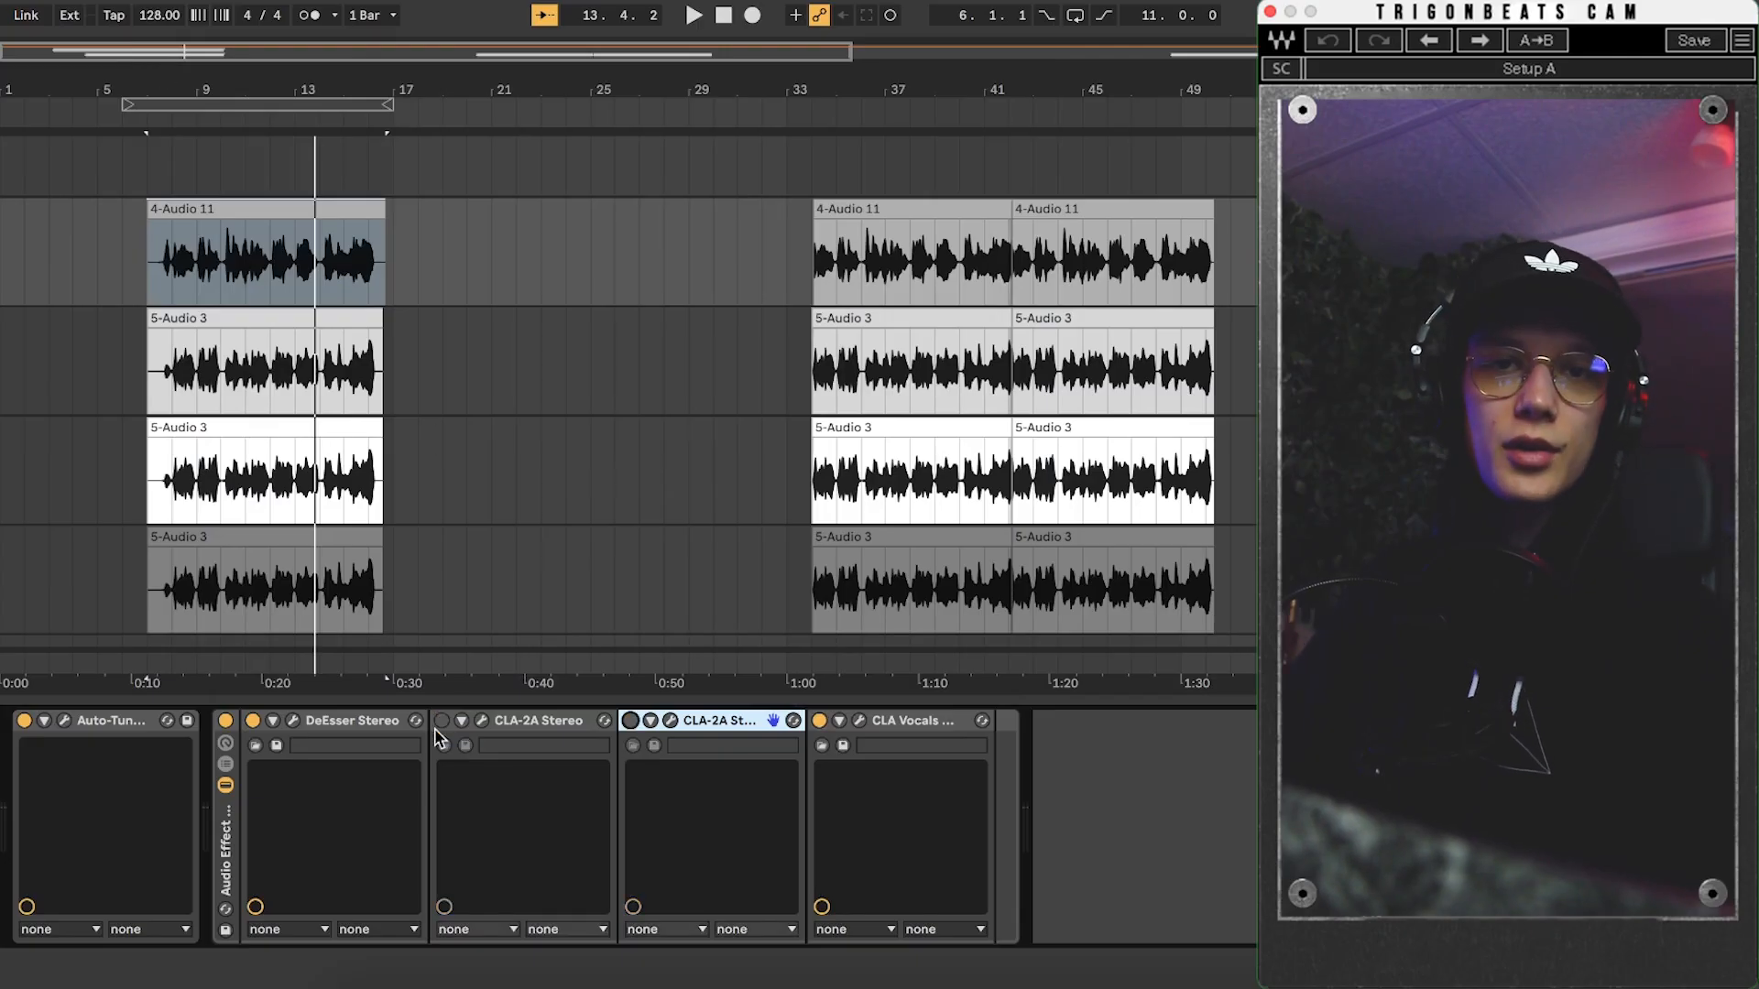
scroll(174, 369, up, 1)
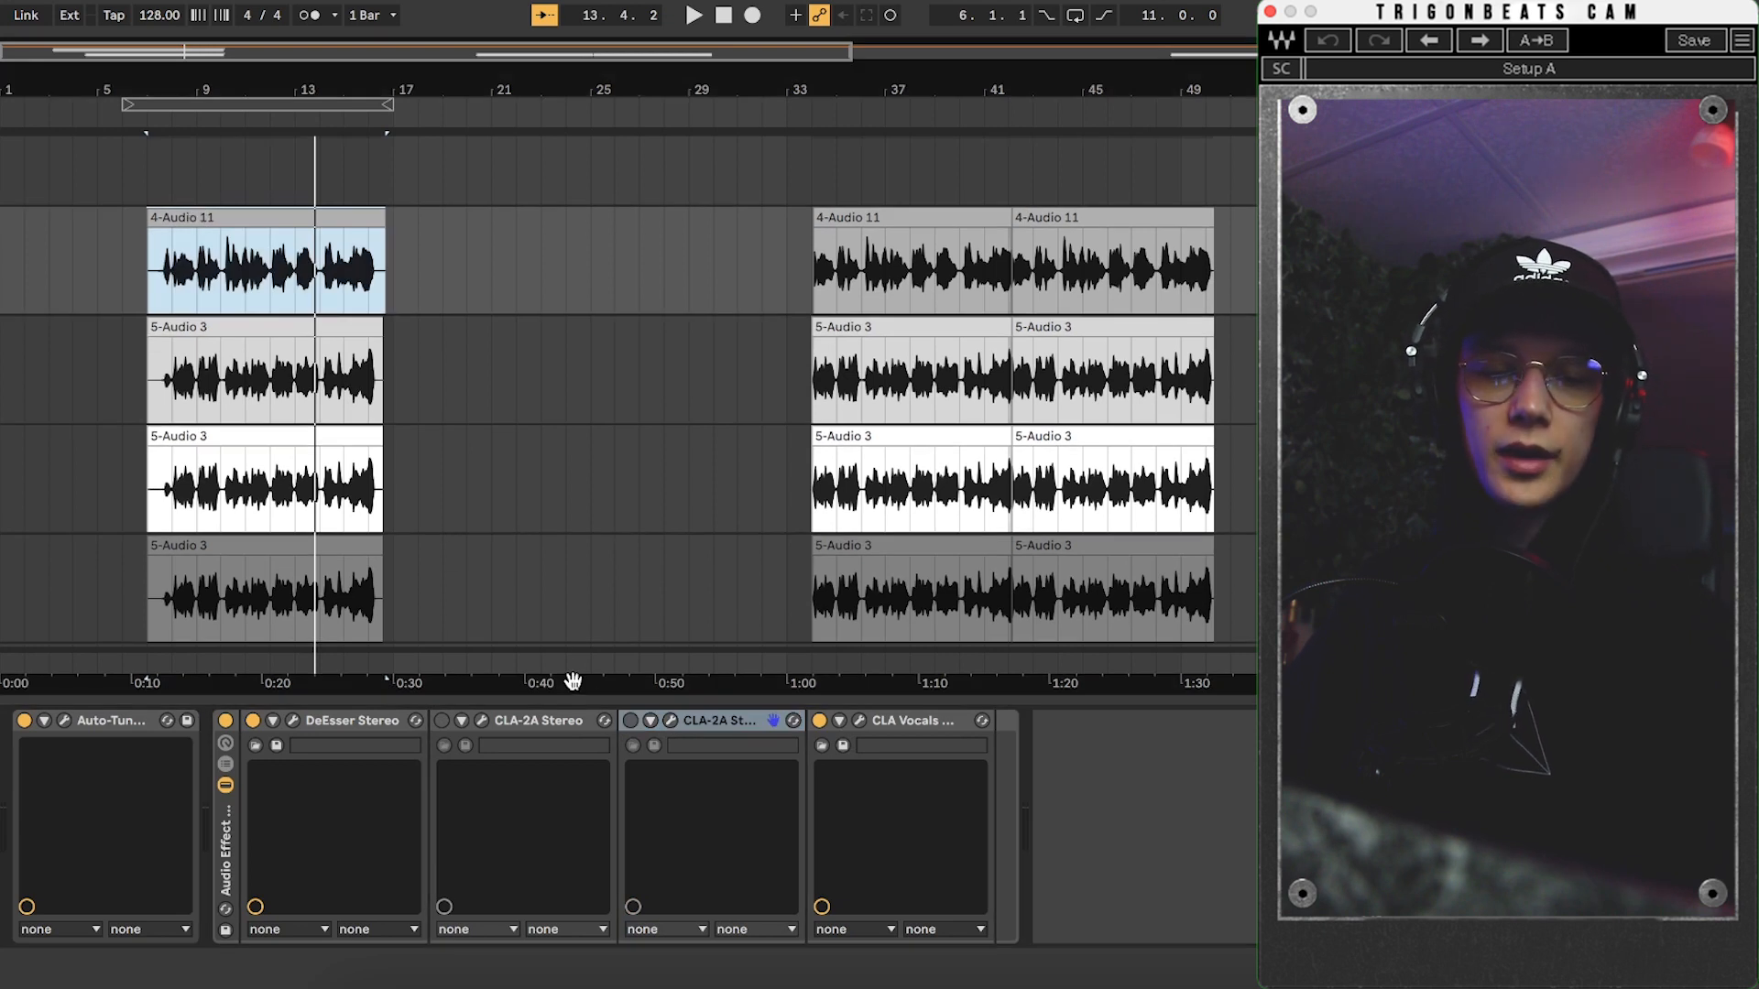
key(space)
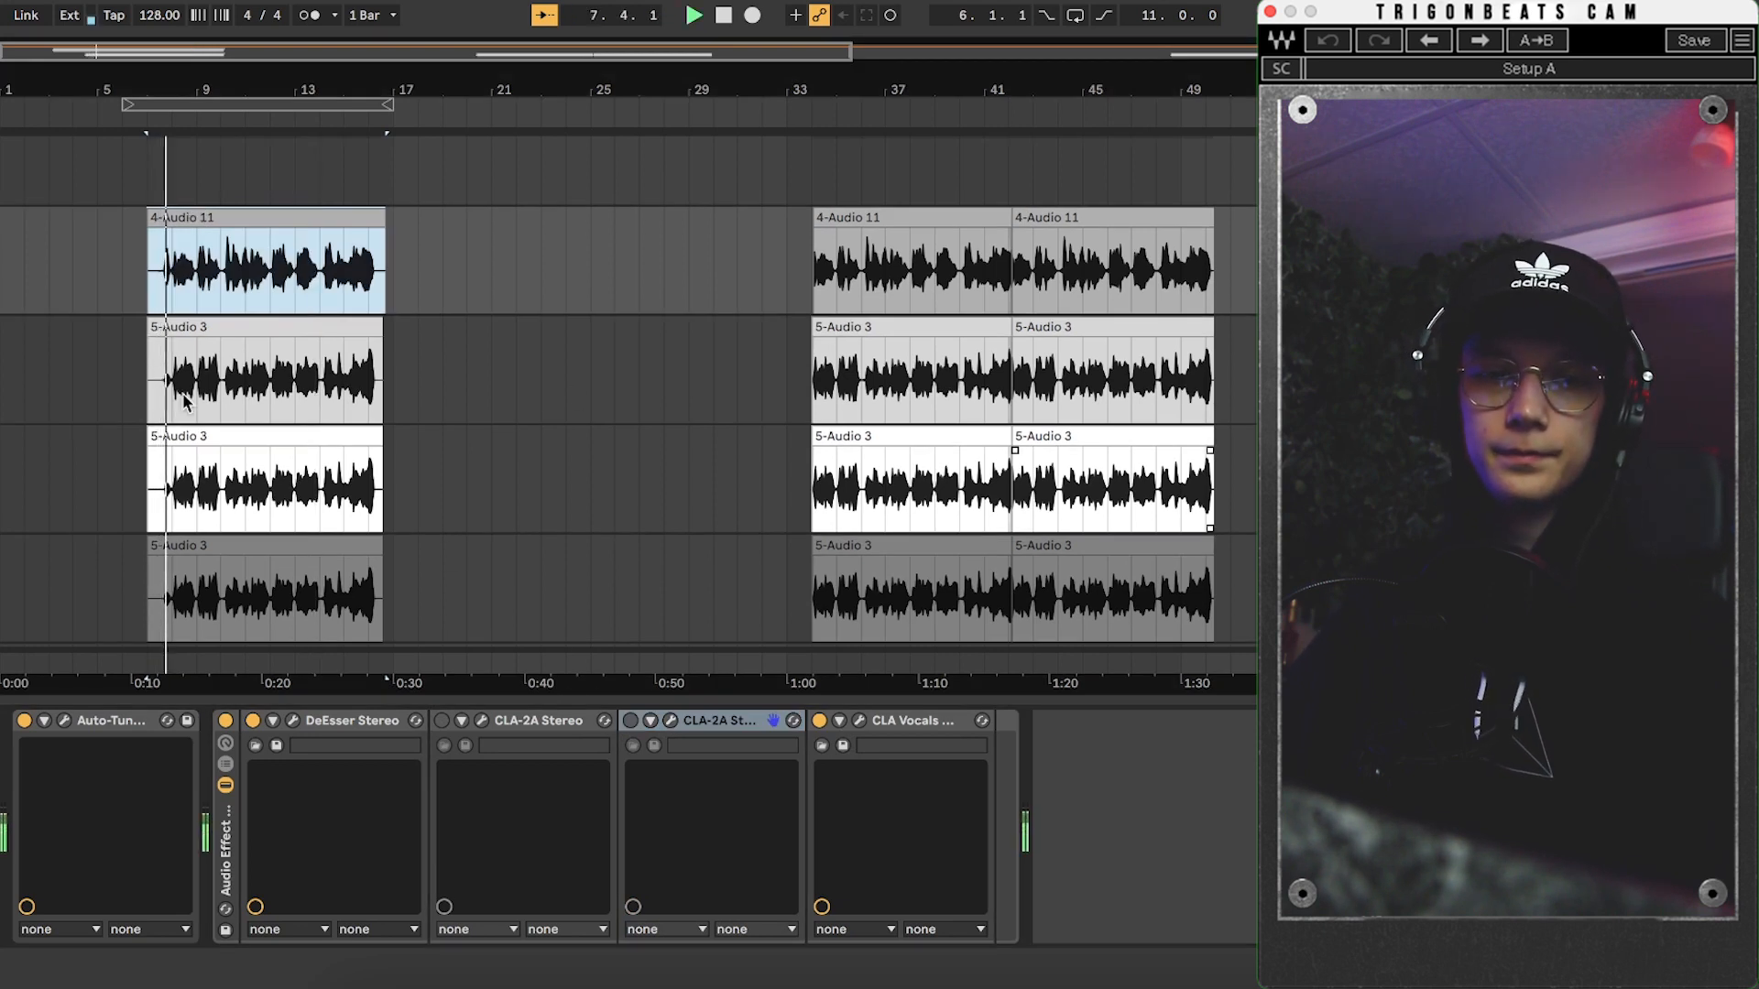
scroll(314, 434, up, 1)
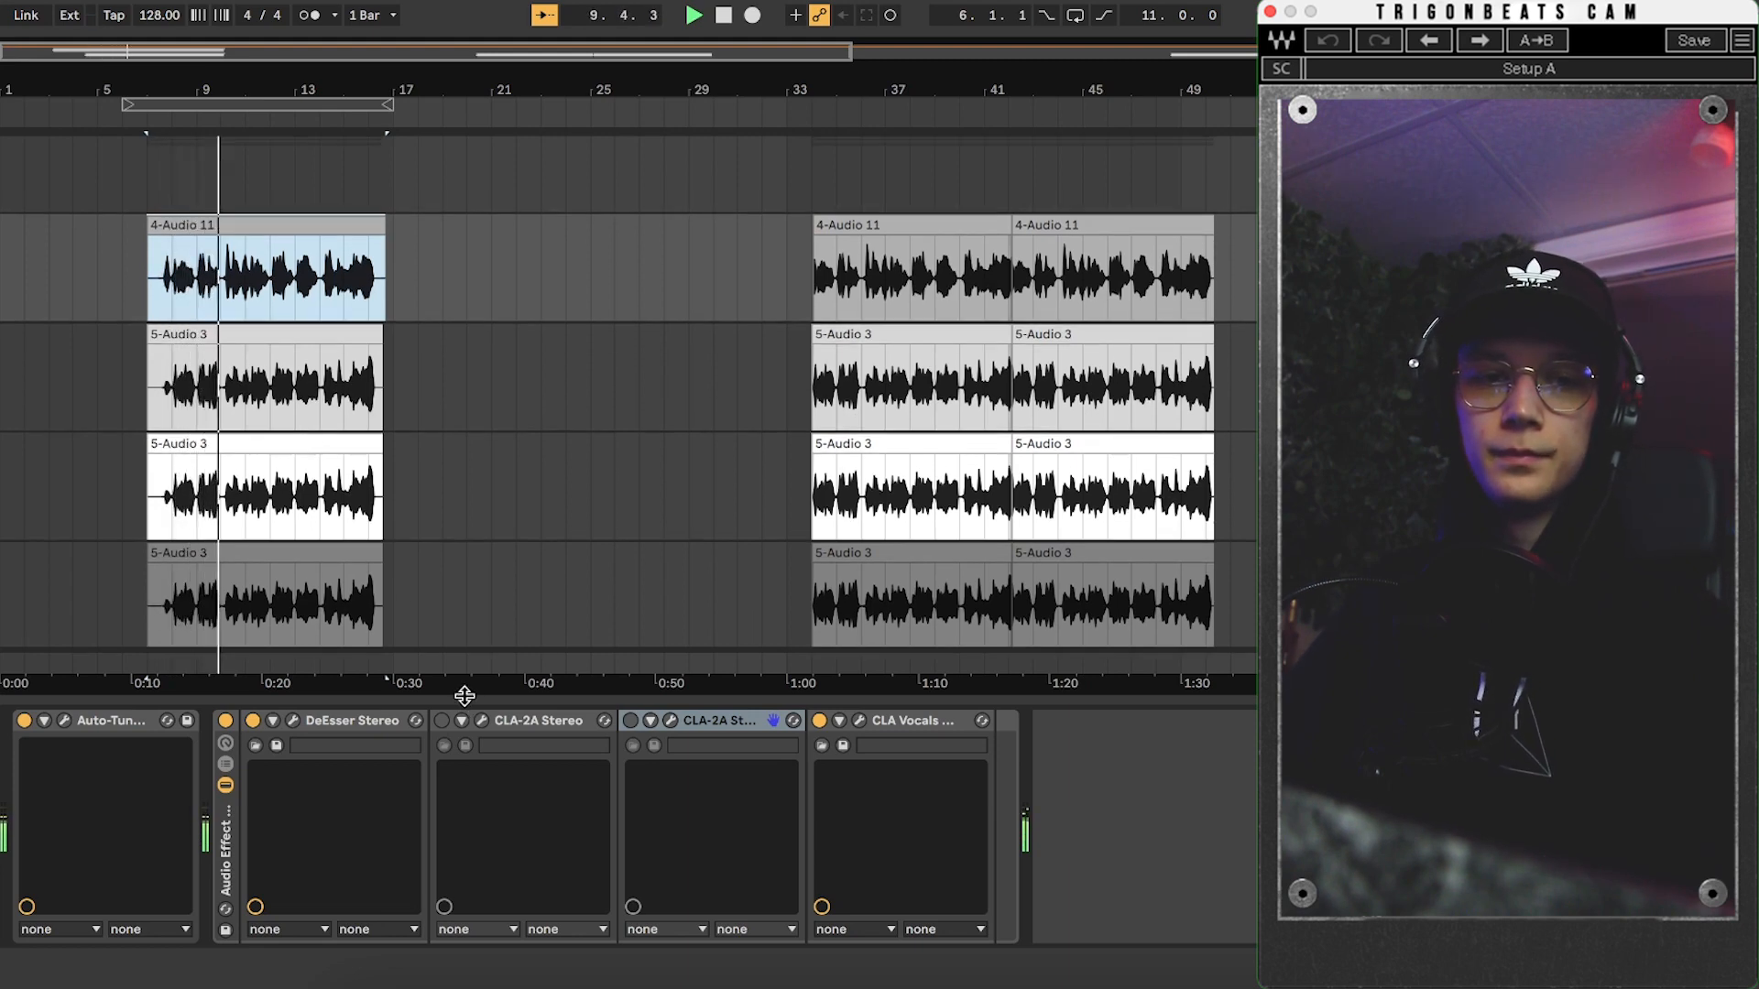
Replay the uncompressed lead vocal from 7.3.1, just before its first phrase.
scroll(180, 289, up, 5)
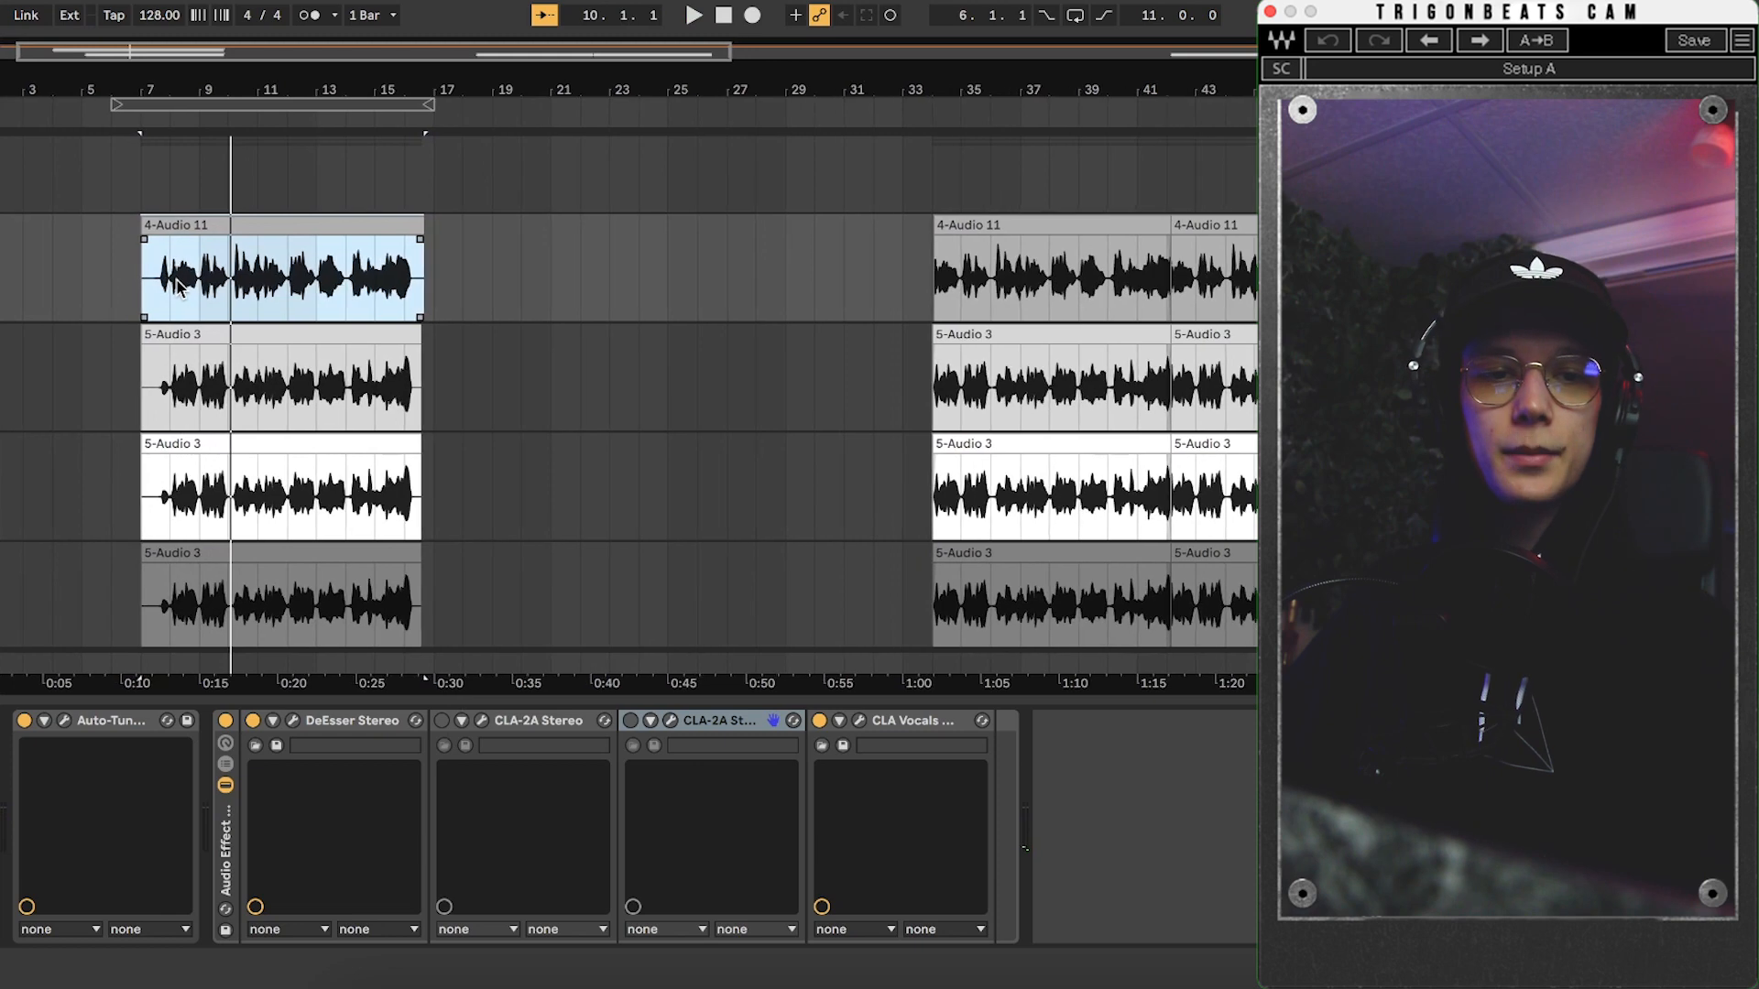
scroll(180, 289, up, 3)
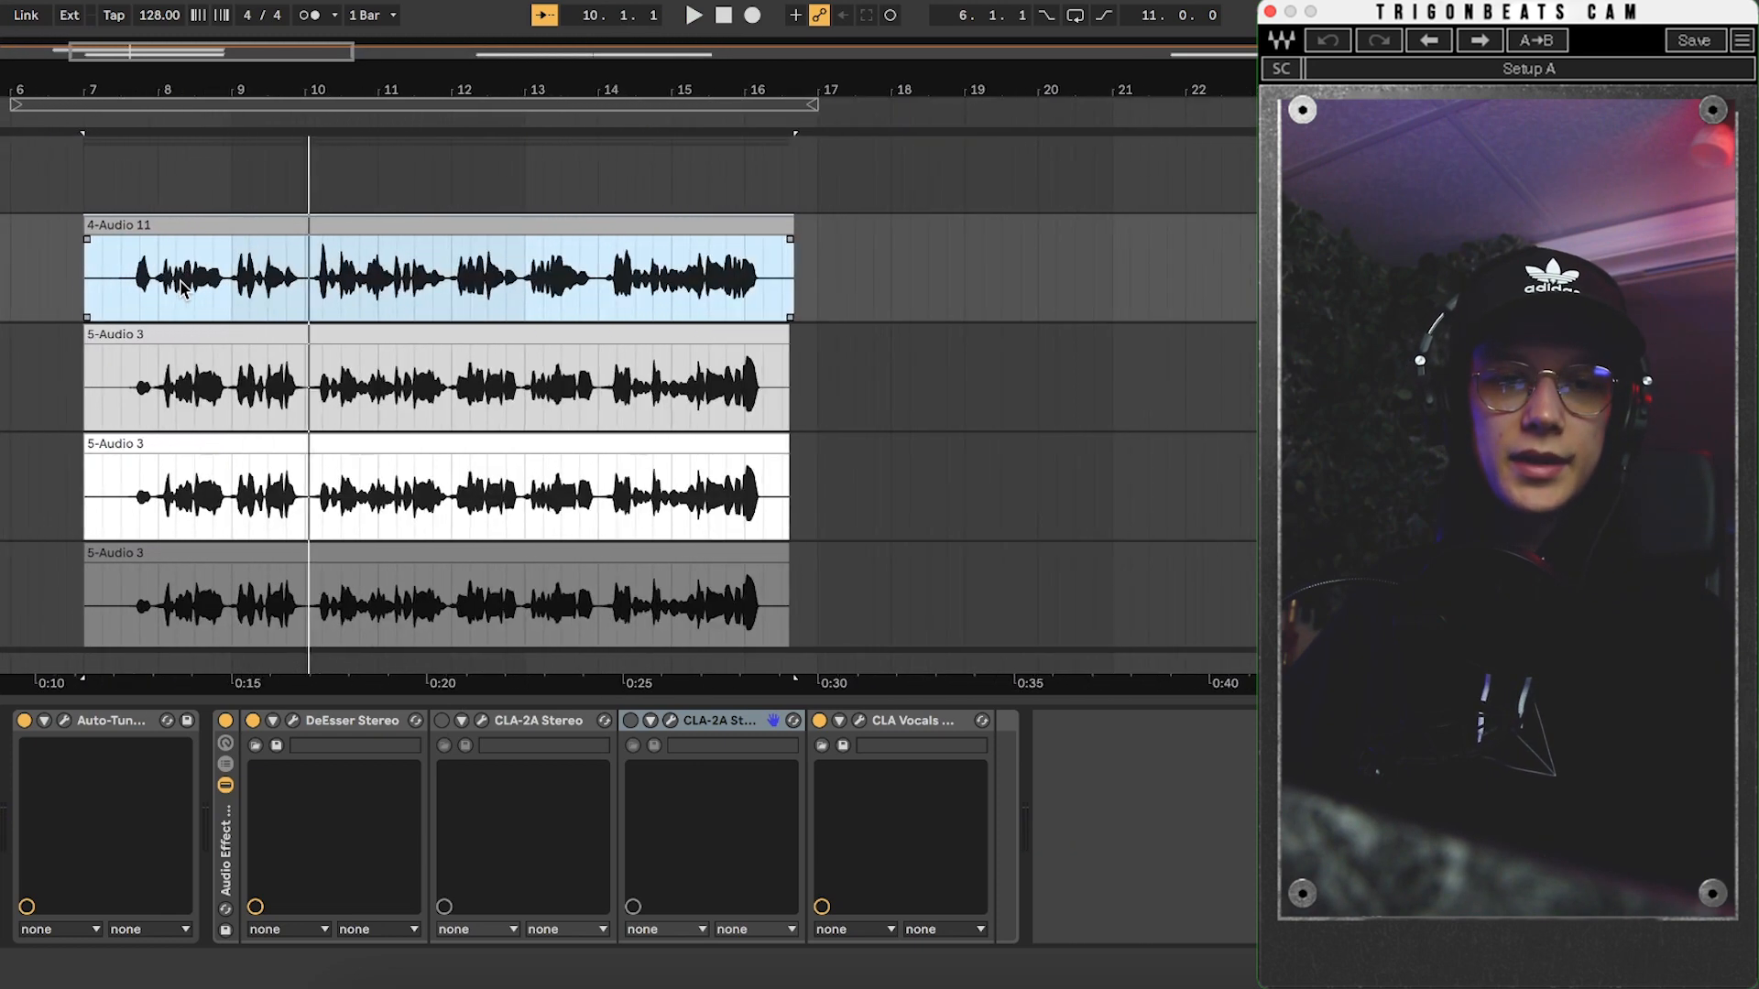
click(122, 278)
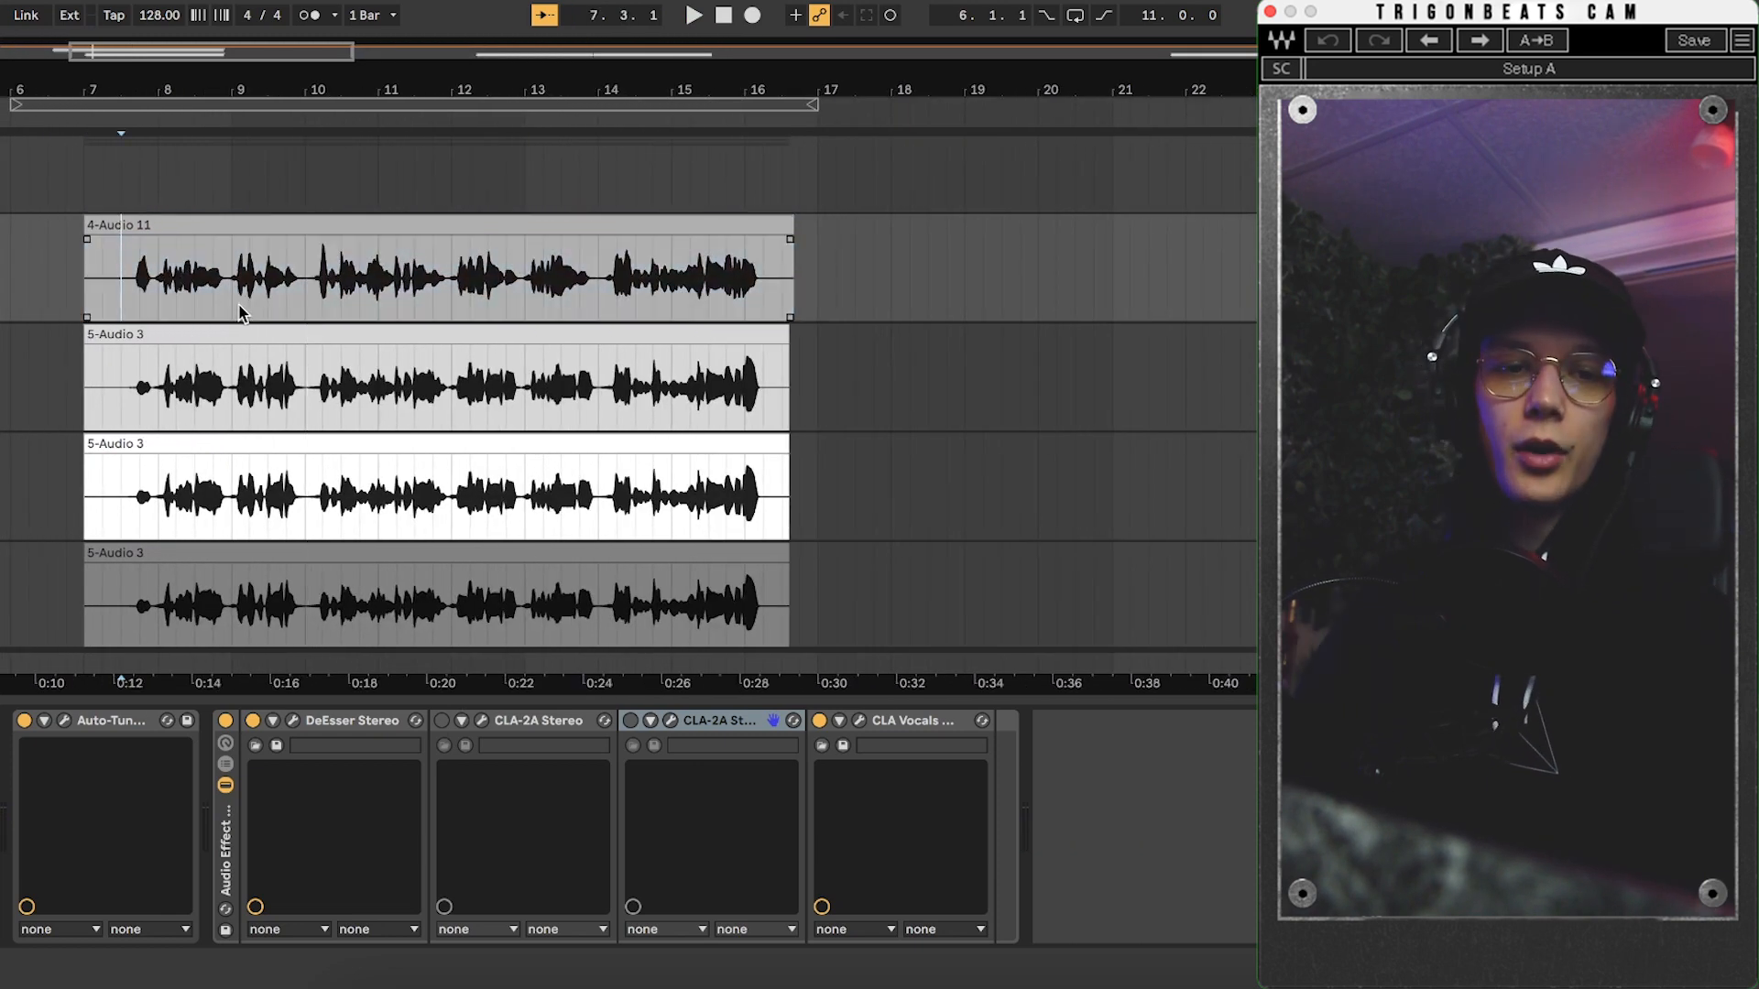
key(space)
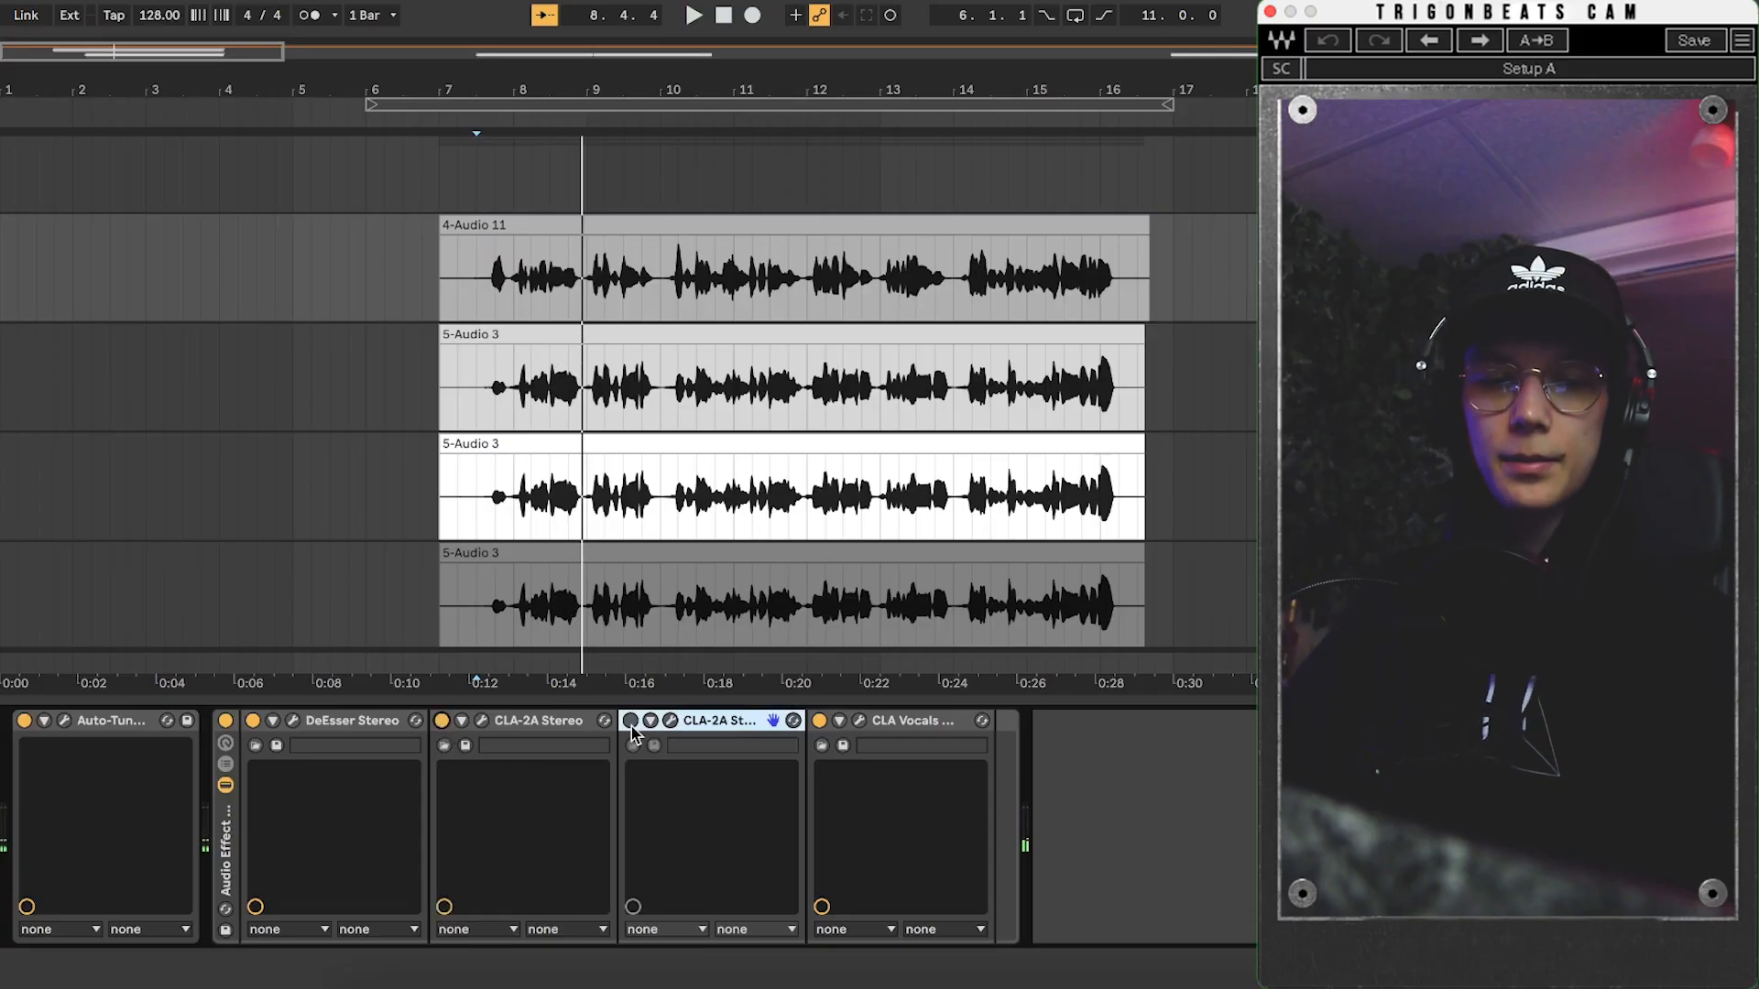
Turn the second CLA-2A compressor back on and play the lead vocal with both compressors active.
click(630, 721)
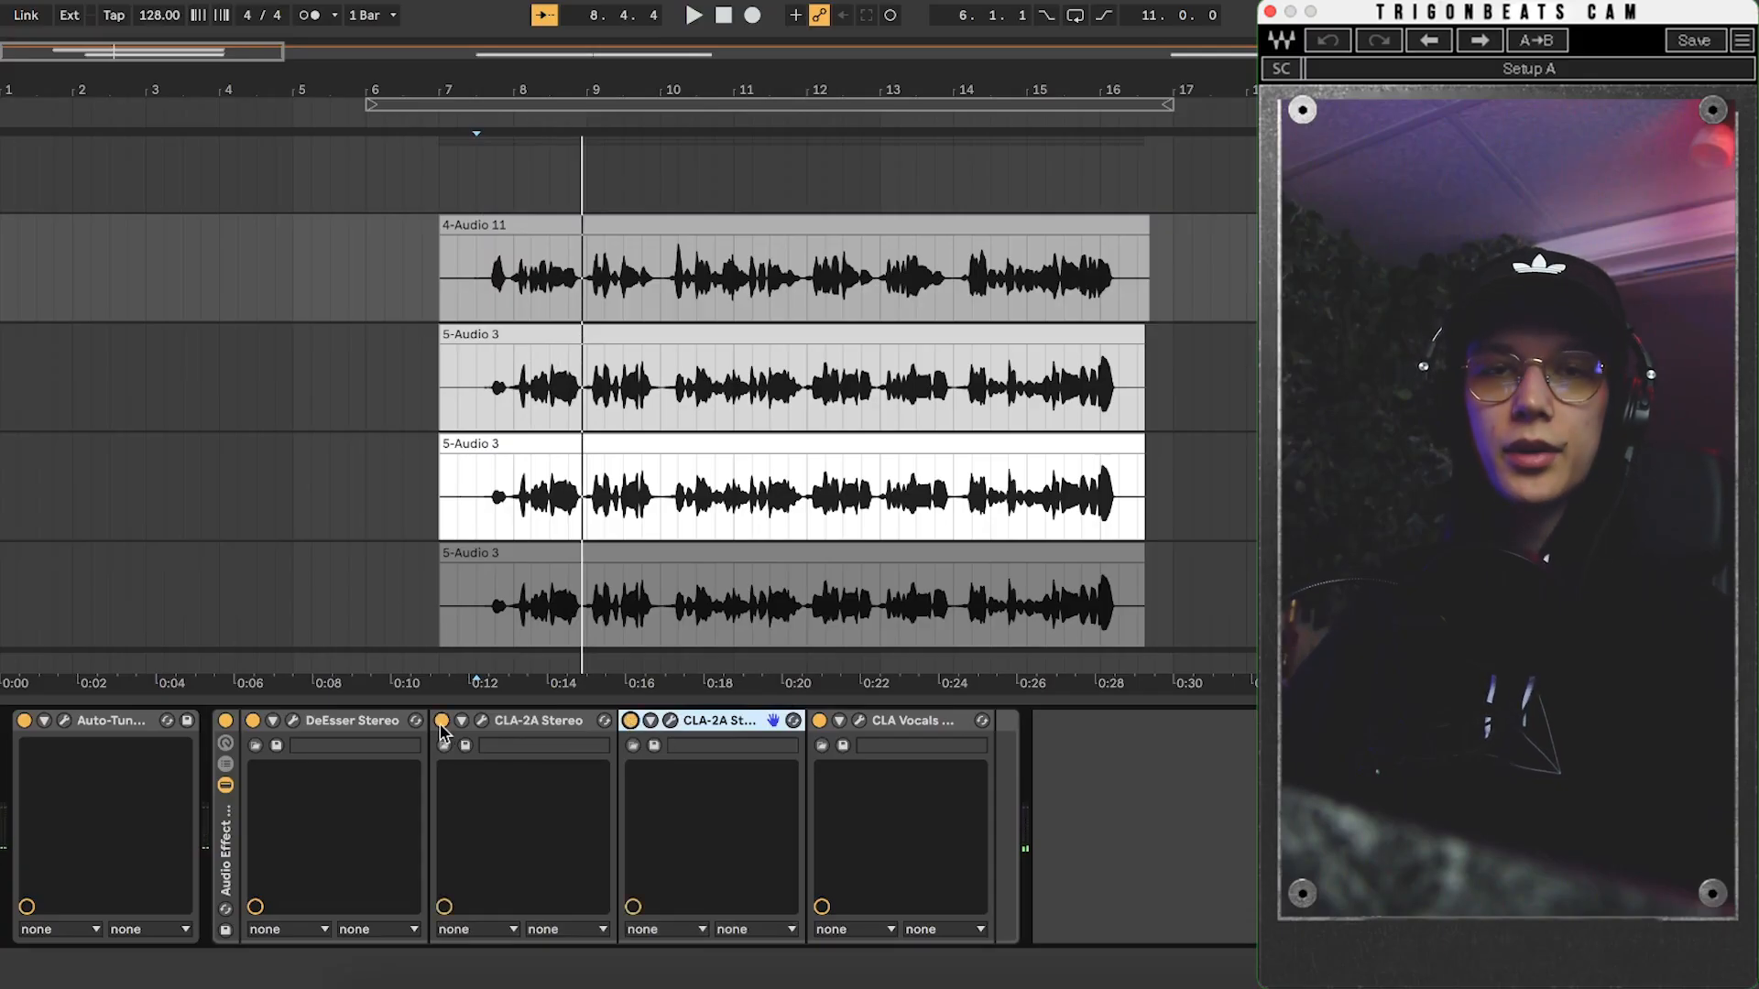
key(space)
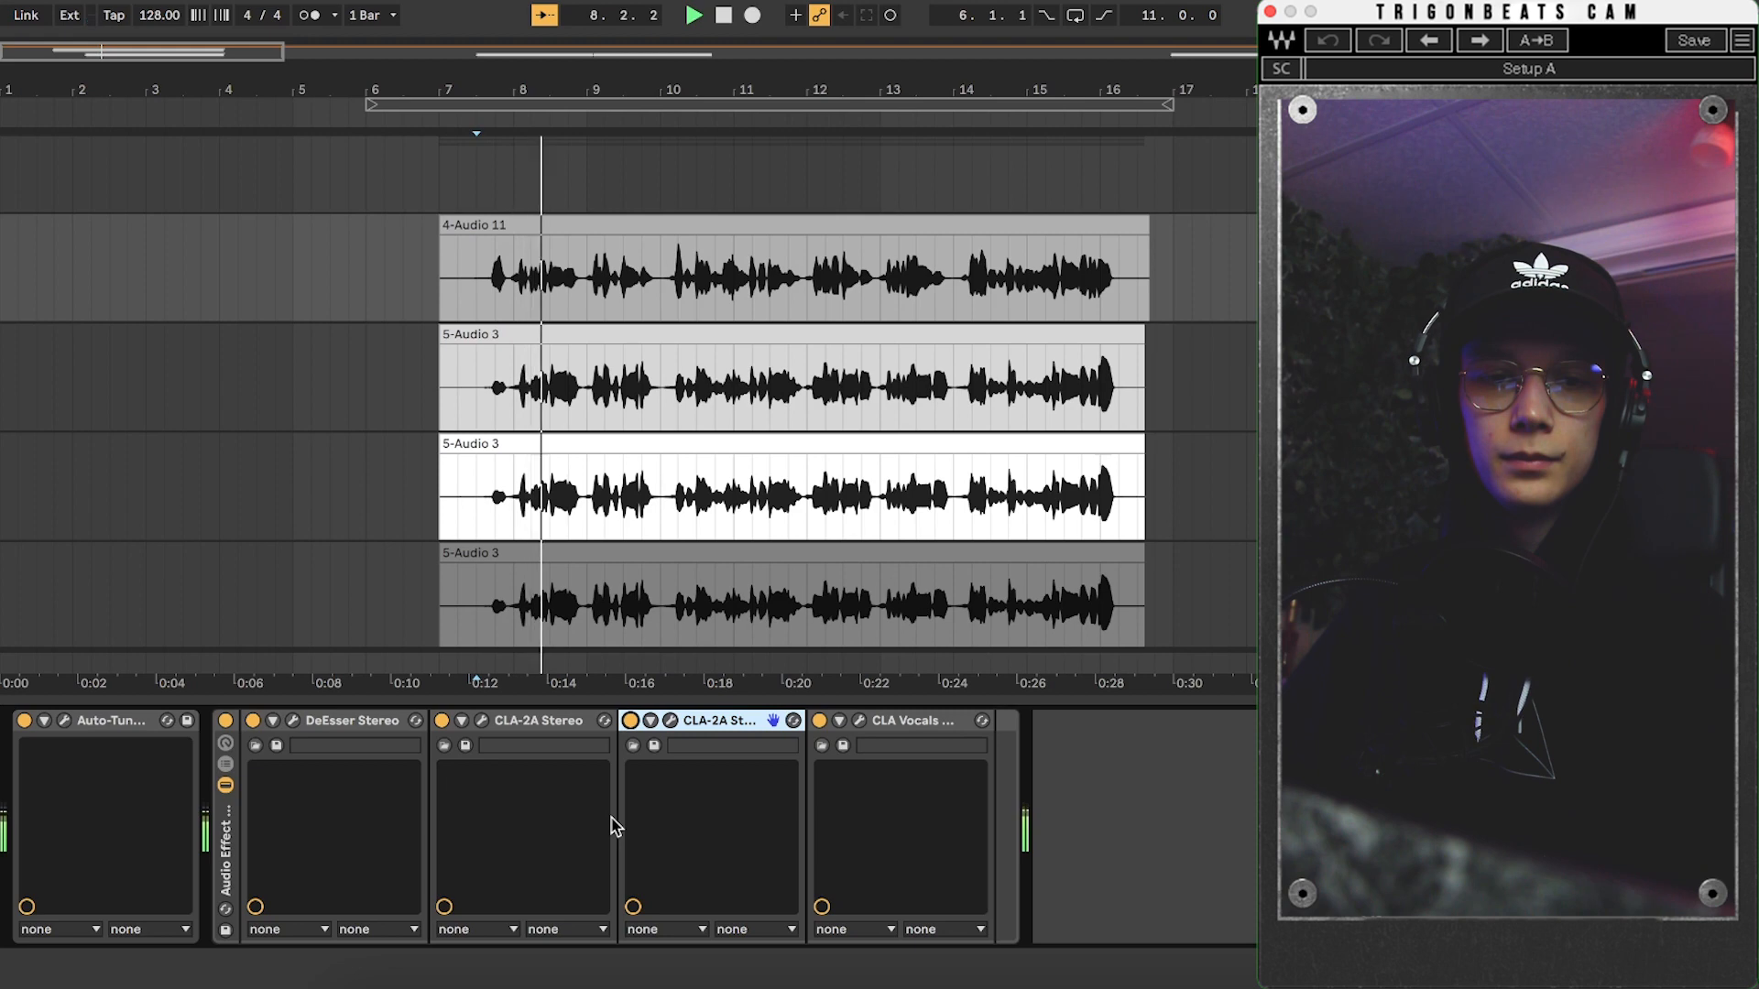
click(573, 290)
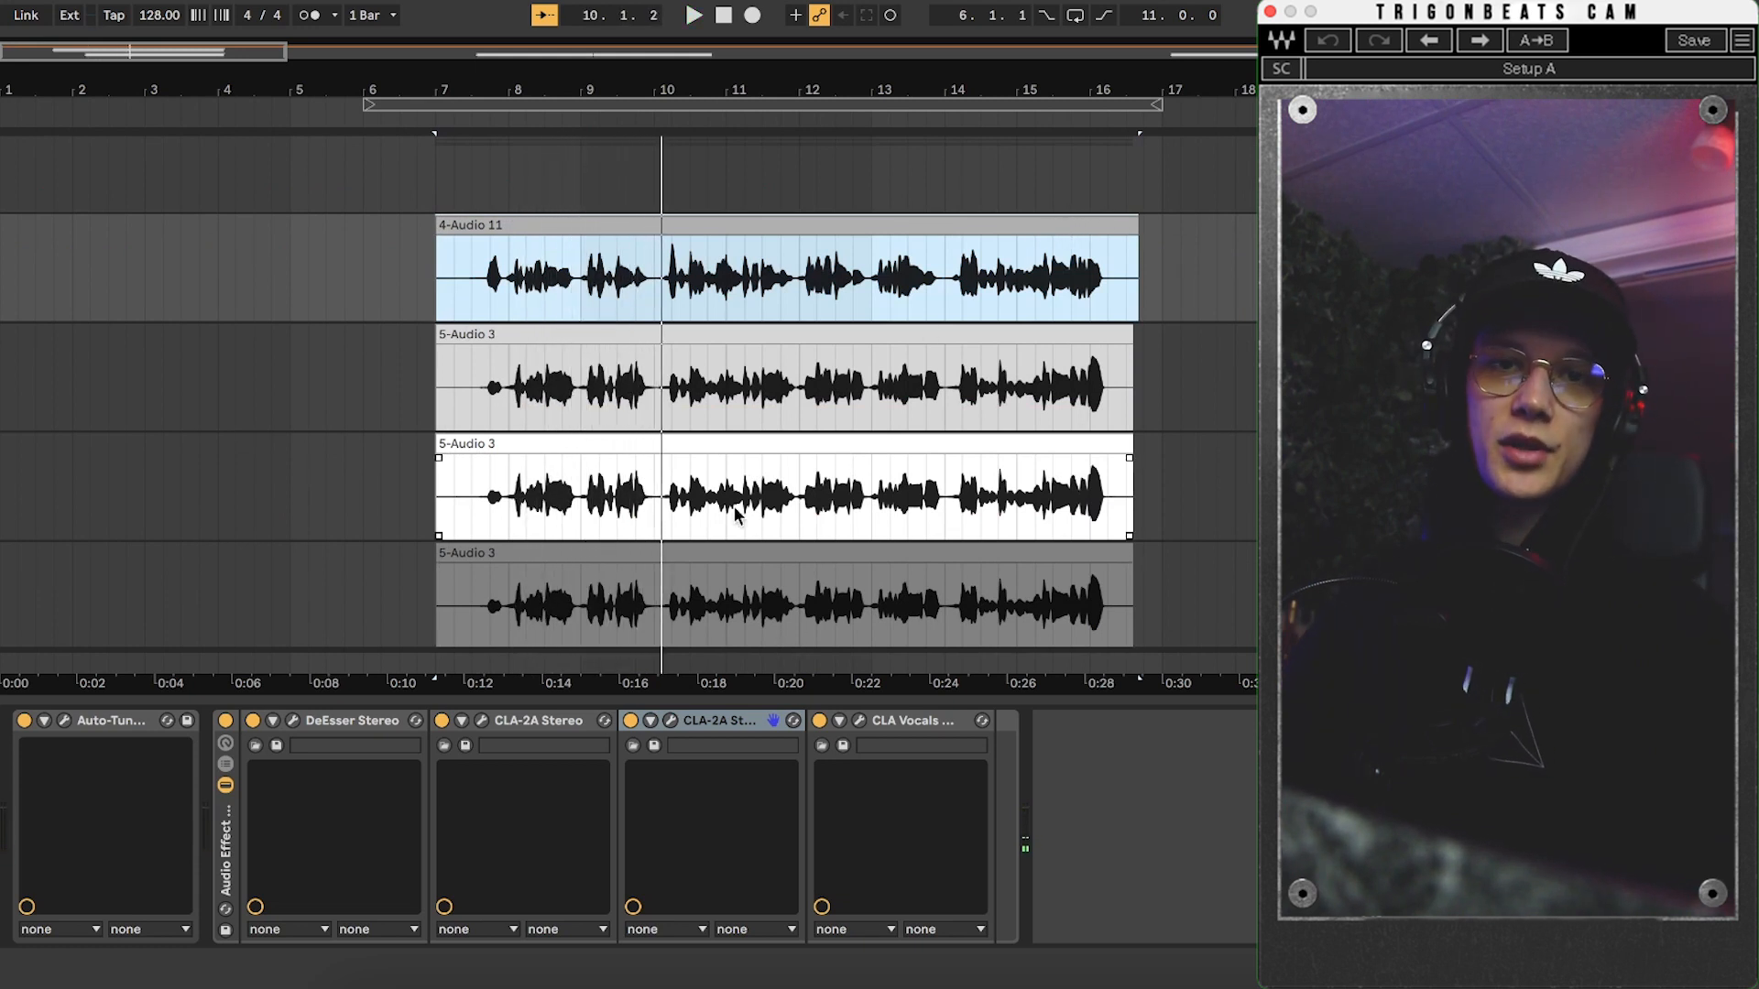
Audition the lead vocal's loud peak just after bar 10 and place the insert marker there at 10.2.1.
click(621, 259)
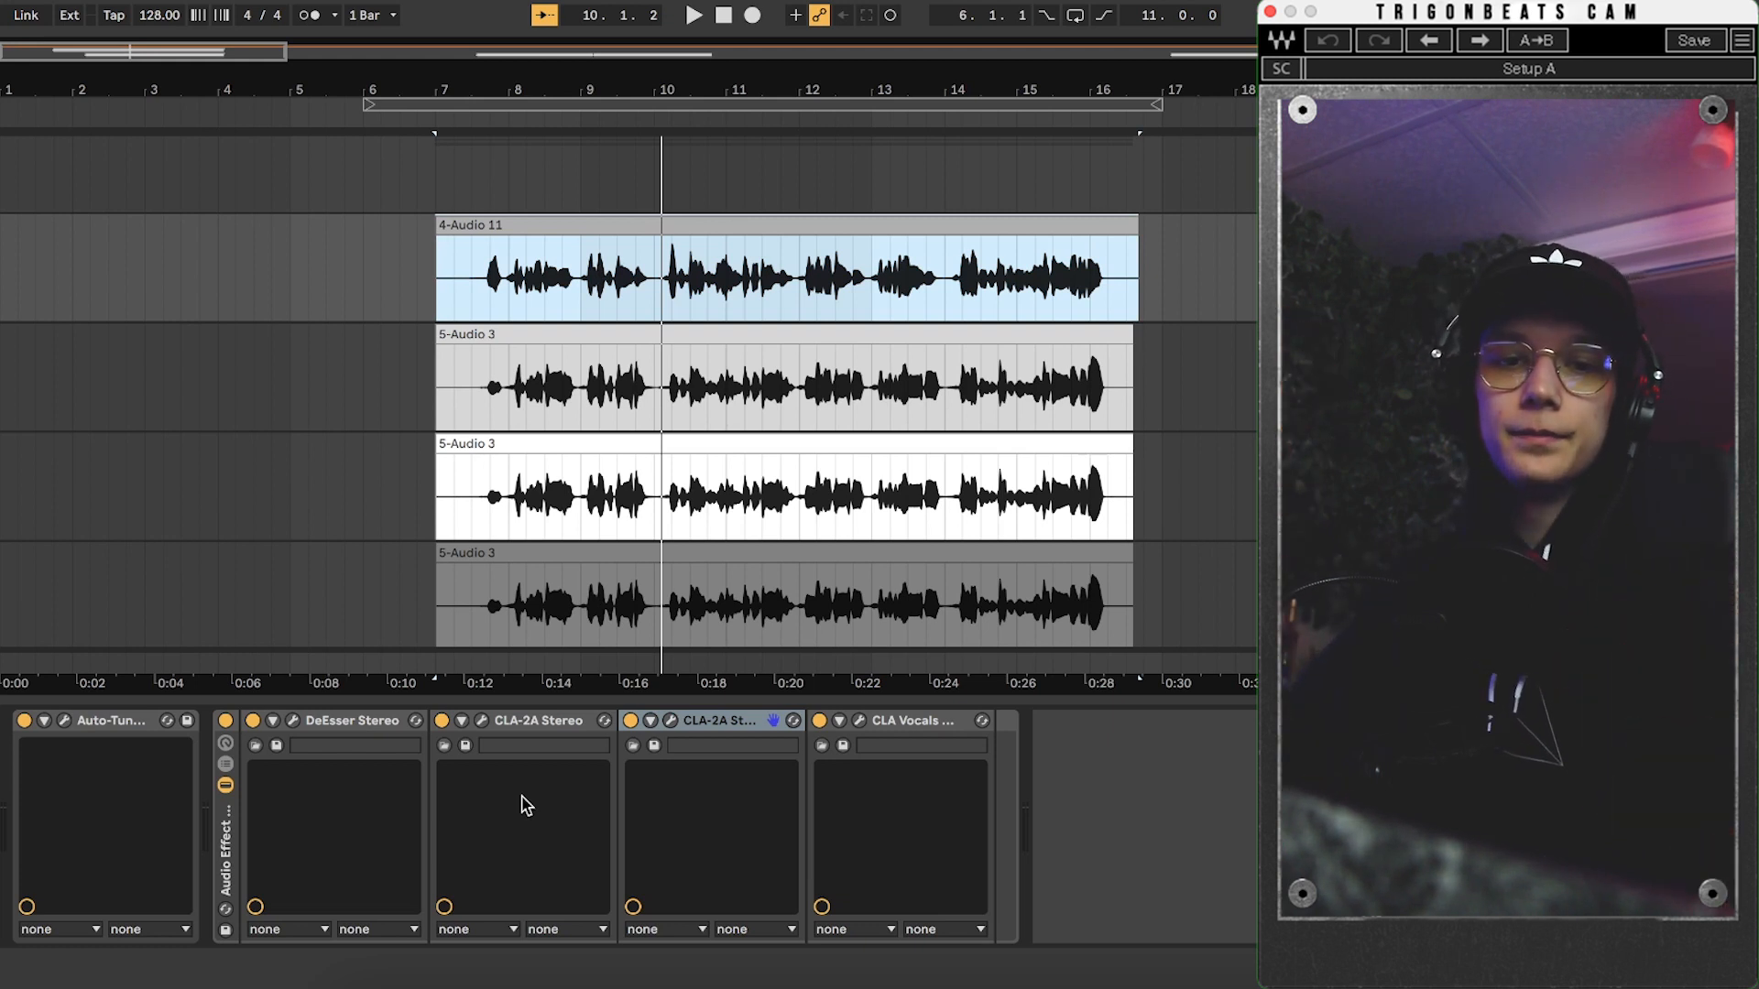
click(656, 286)
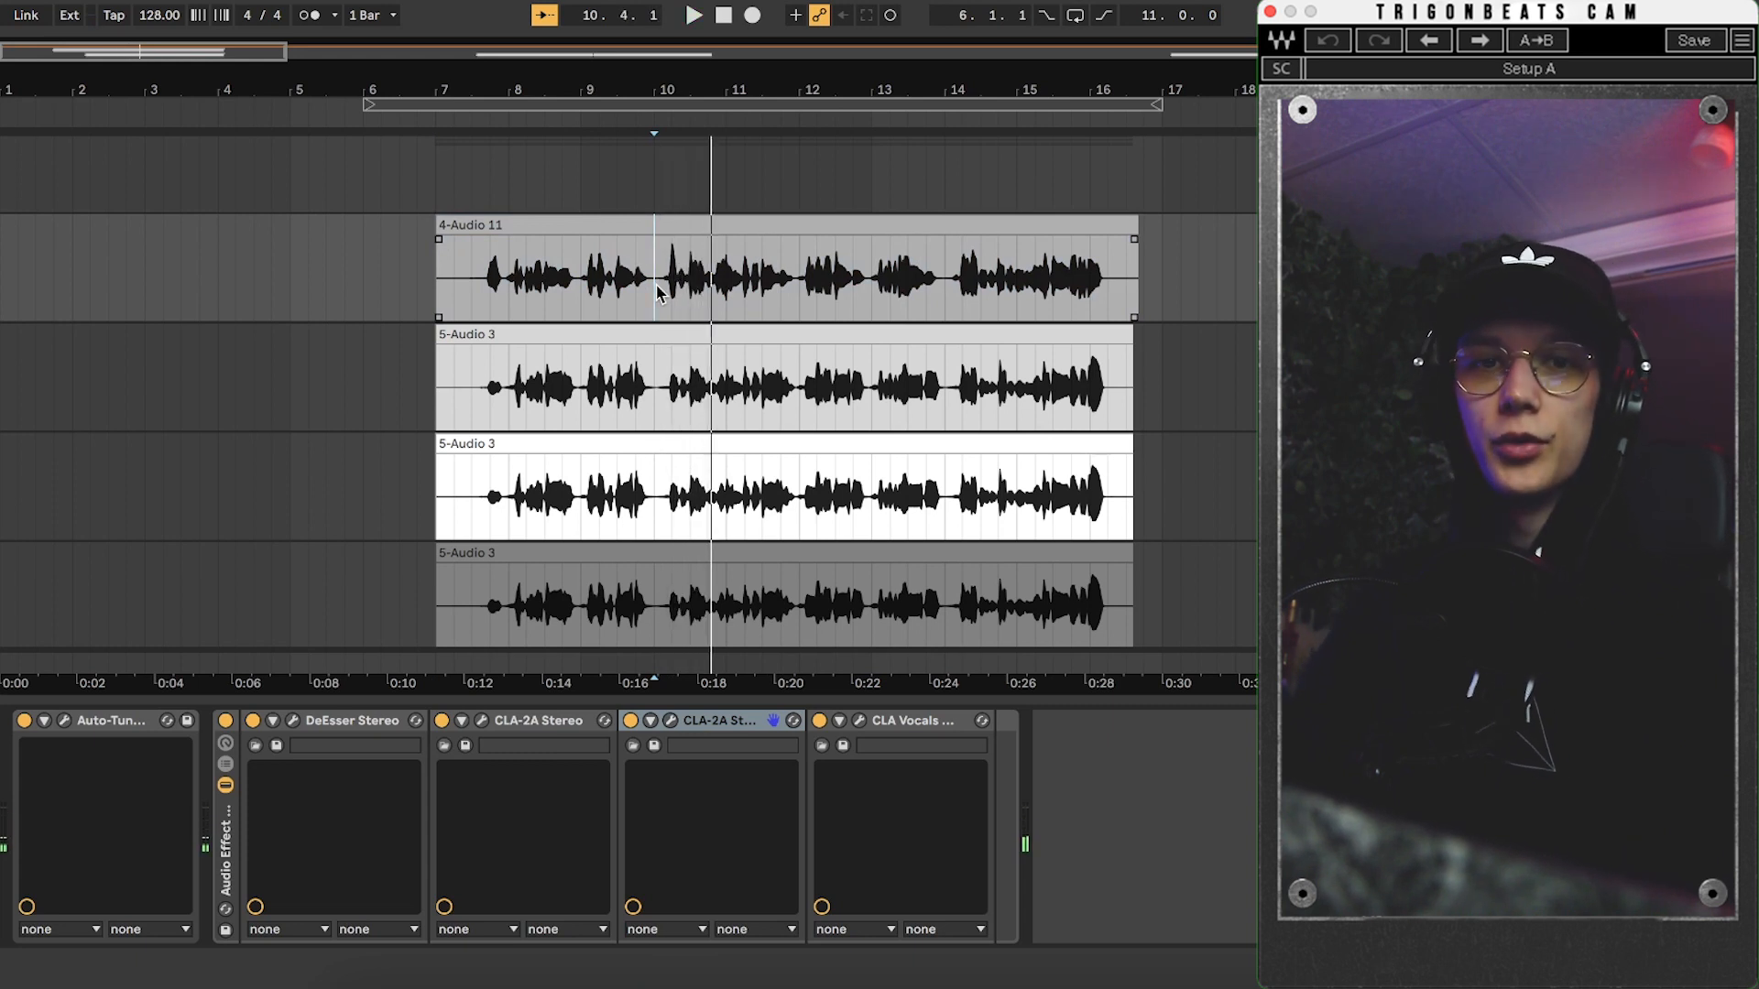
scroll(667, 257, up, 1)
drag(684, 249, 677, 250)
click(679, 293)
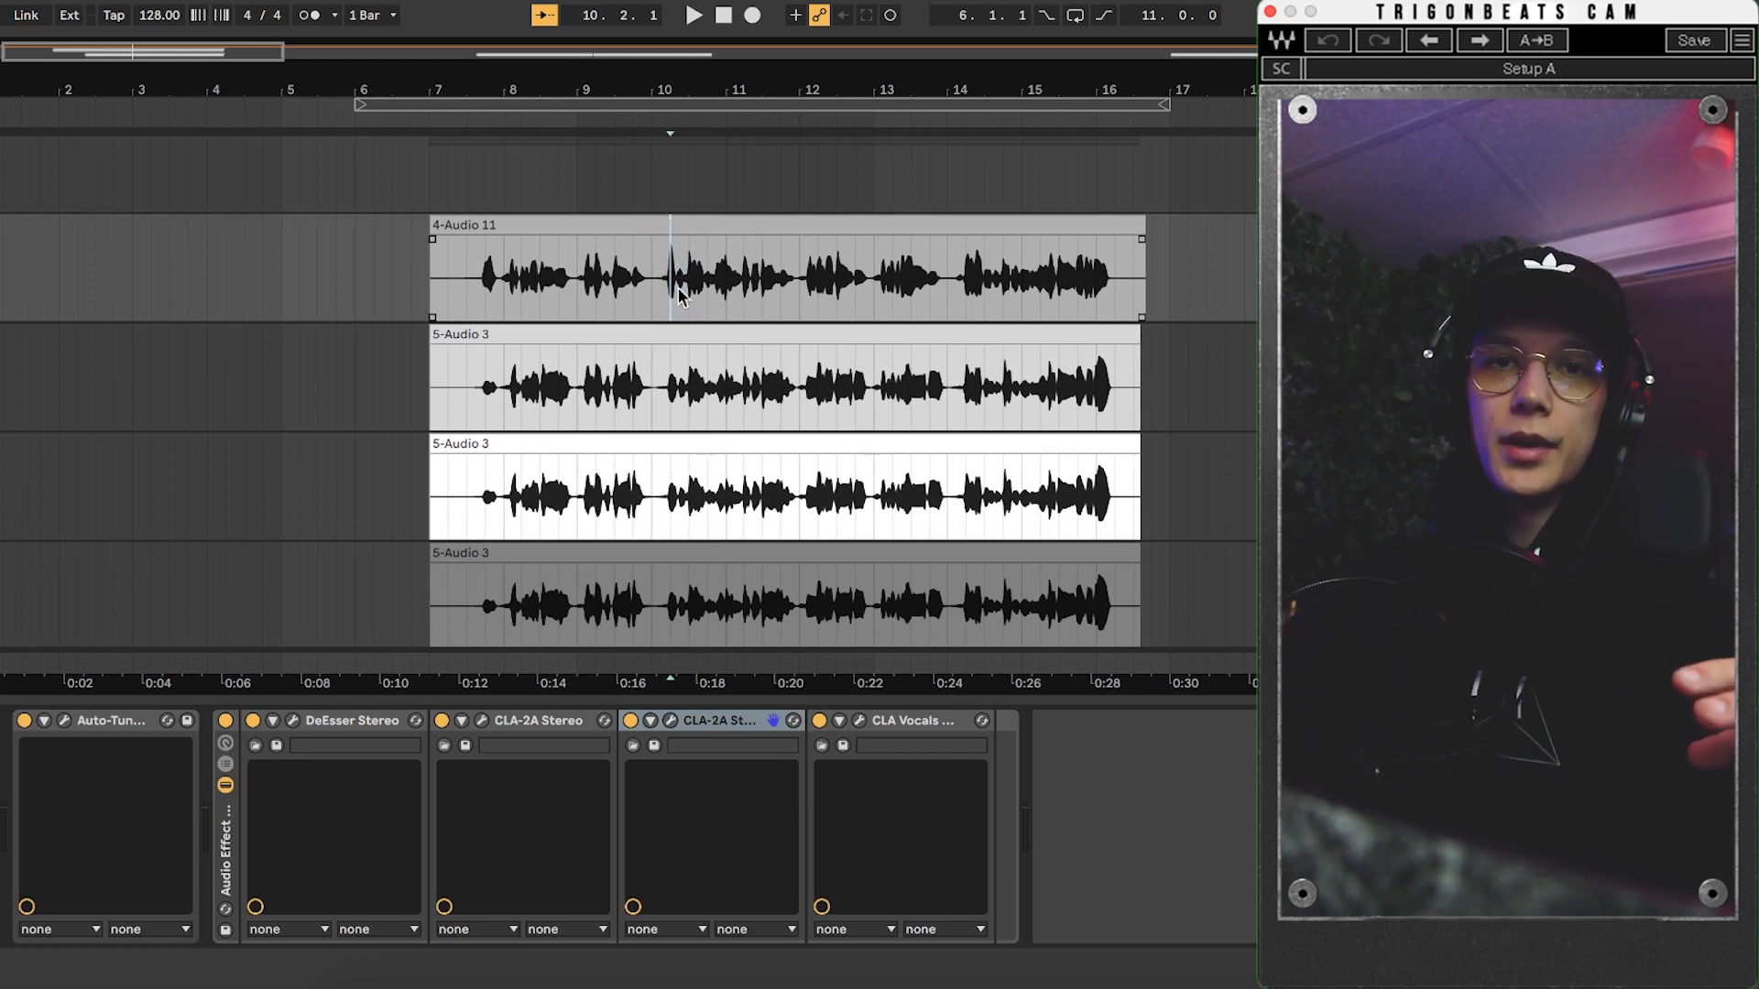